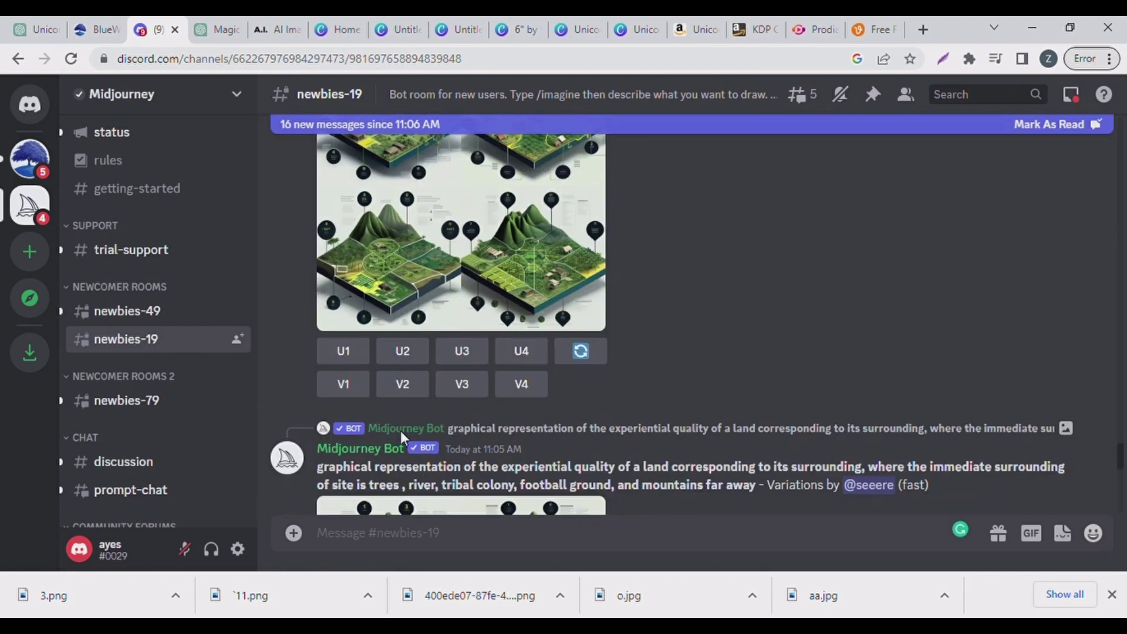
Preview the black-outline unicorn coloring page grid in the newbies-19 channel and upscale its fourth and first images
{"action": "scroll", "coordinate": [400, 431], "scroll_direction": "down", "scroll_amount": 20}
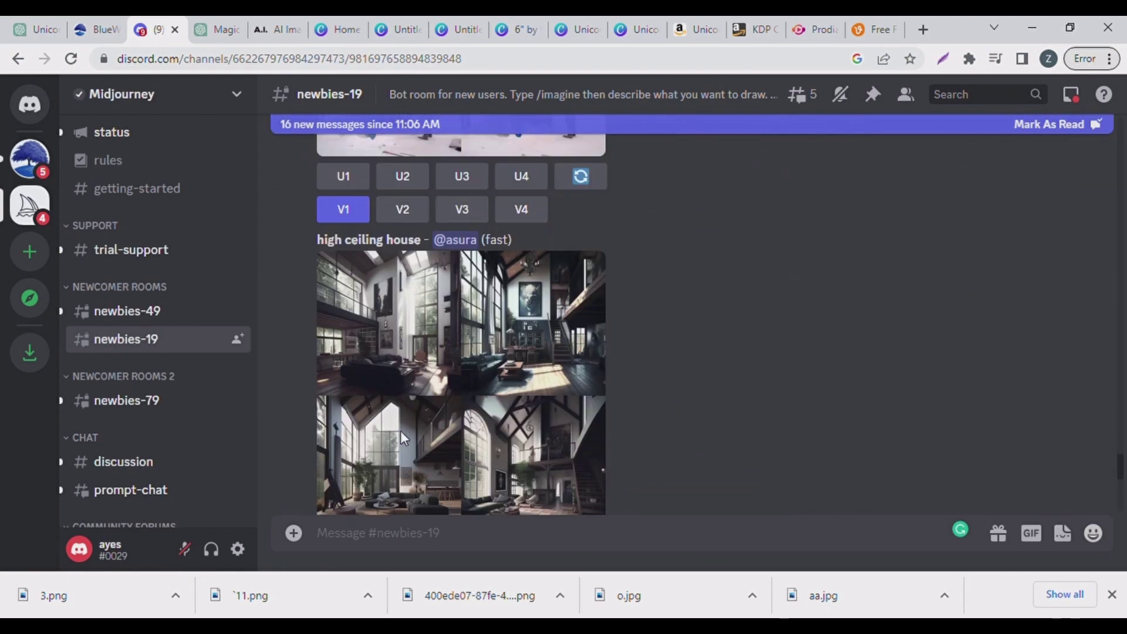
{"action": "scroll", "coordinate": [401, 431], "scroll_direction": "down", "scroll_amount": 5}
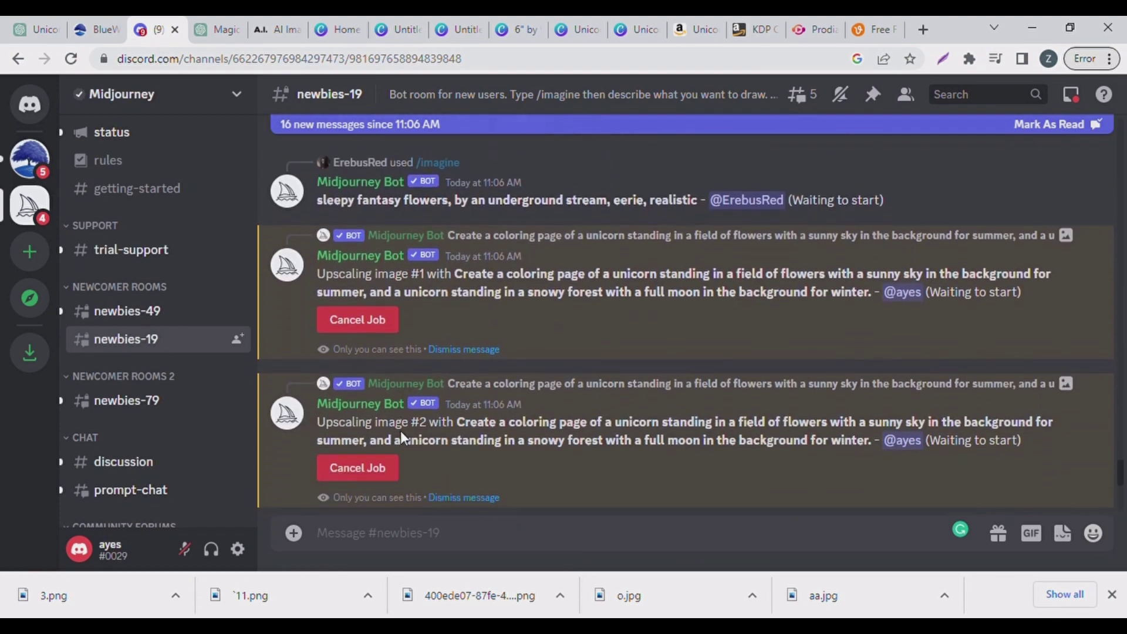
{"action": "scroll", "coordinate": [401, 435], "scroll_direction": "down", "scroll_amount": 10}
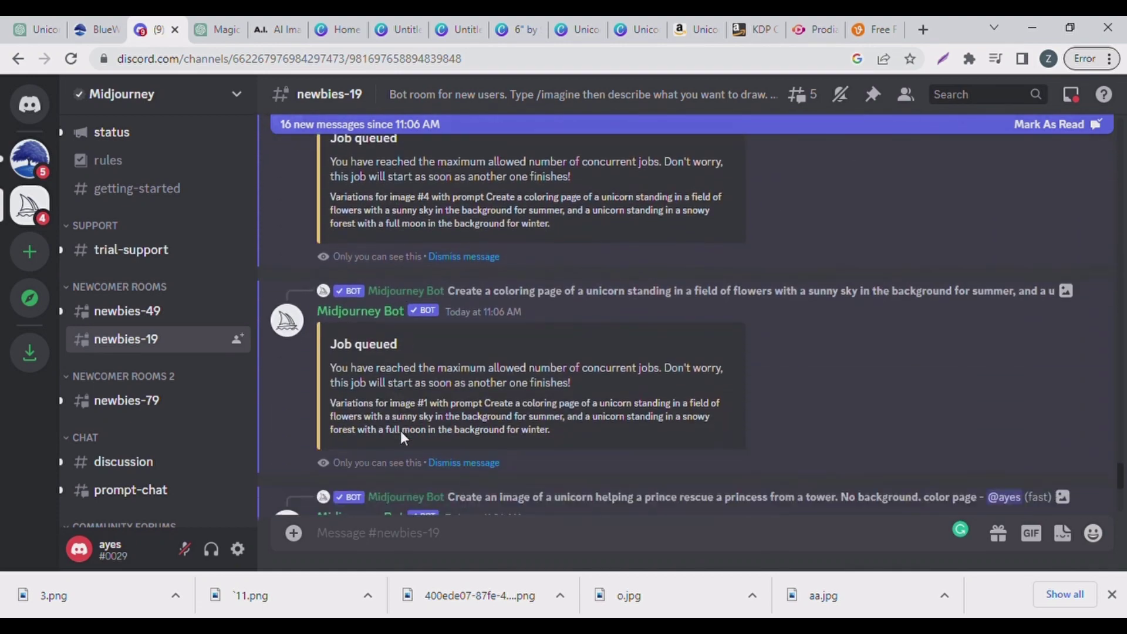
{"action": "scroll", "coordinate": [400, 431], "scroll_direction": "down", "scroll_amount": 8}
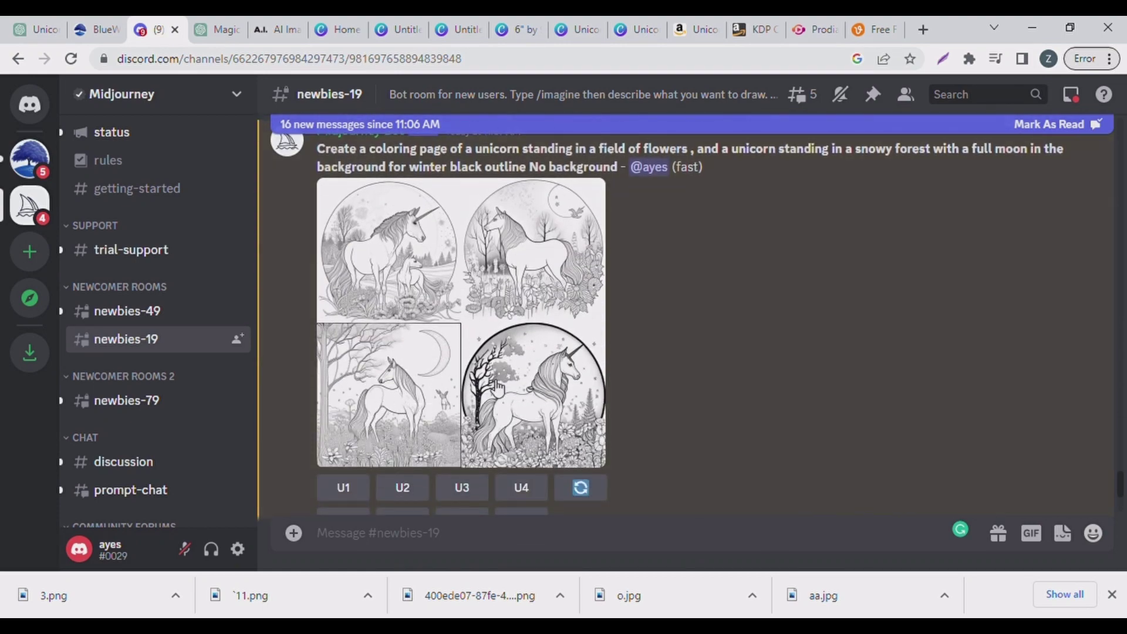
{"action": "left_click", "coordinate": [456, 310]}
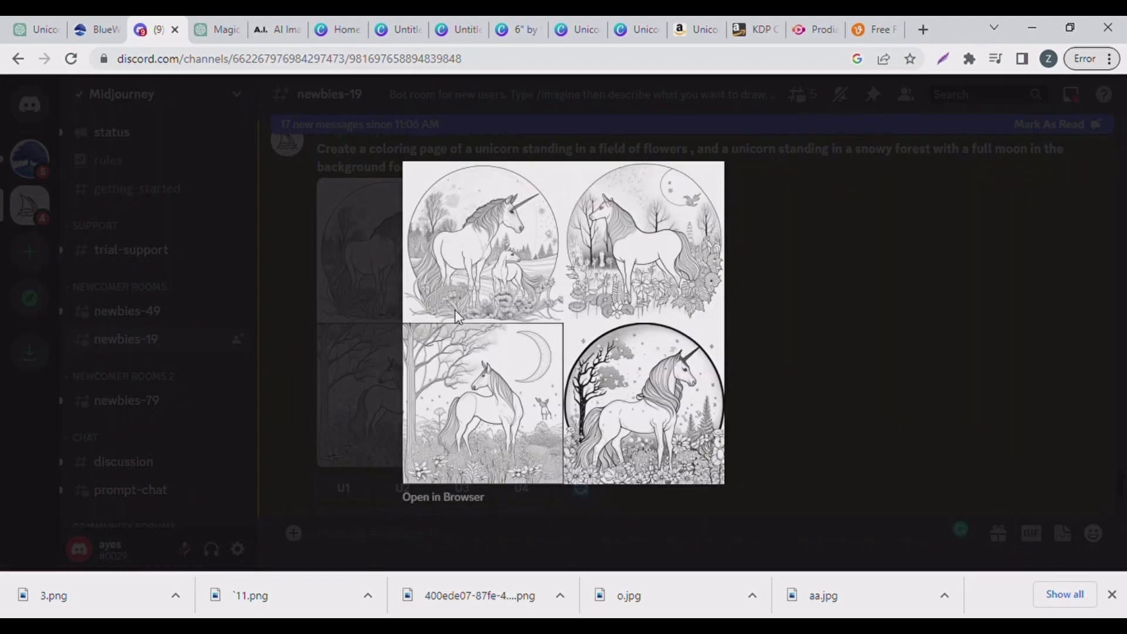
{"action": "left_click", "coordinate": [748, 354]}
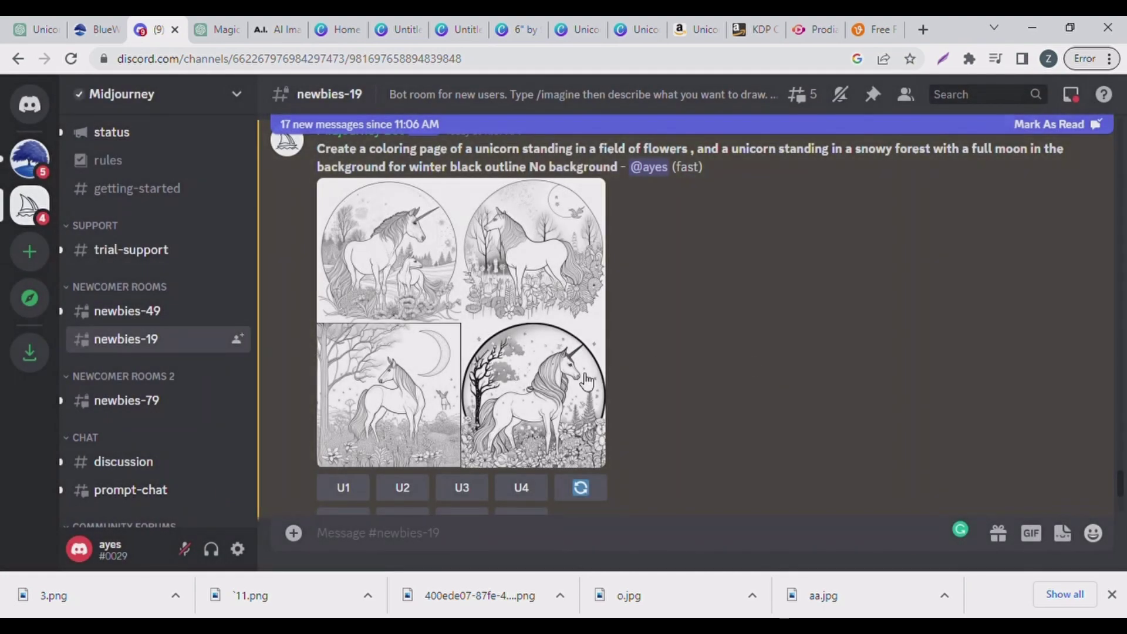
{"action": "left_click", "coordinate": [522, 488]}
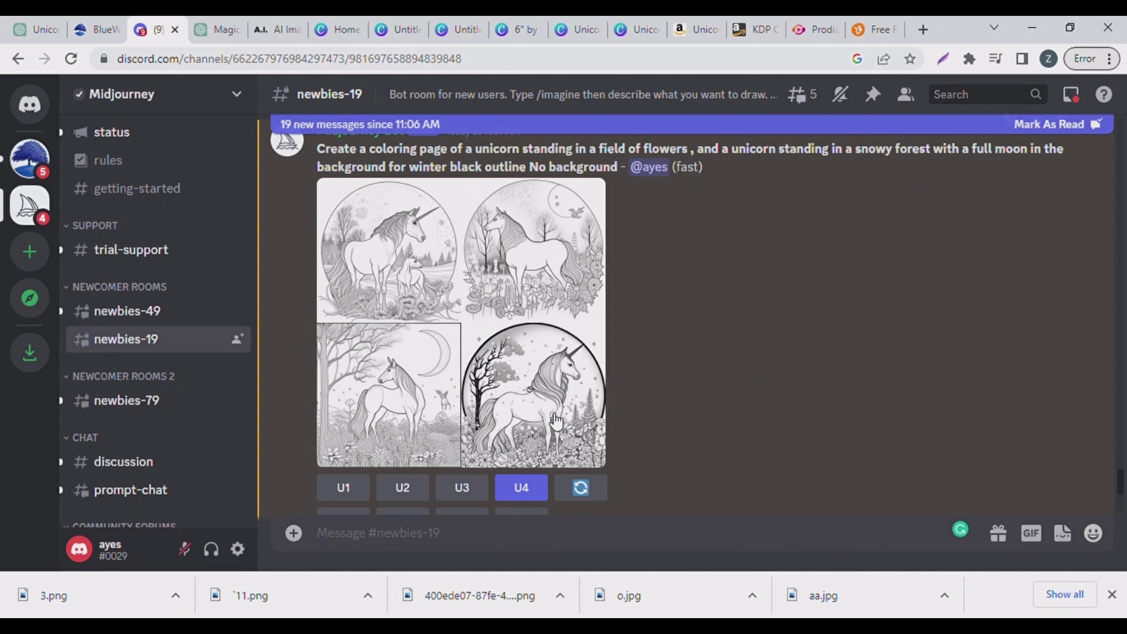
{"action": "left_click", "coordinate": [348, 489]}
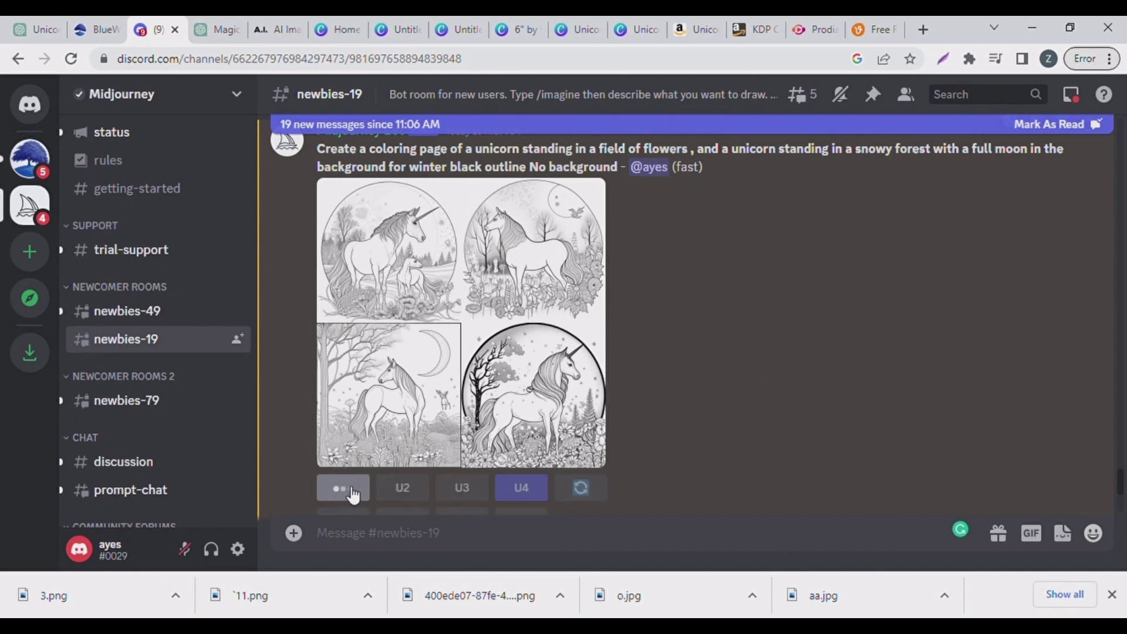
Open the upscaled summer unicorn coloring page in the channel and save it as 4.png
{"action": "scroll", "coordinate": [470, 414], "scroll_direction": "down", "scroll_amount": 1}
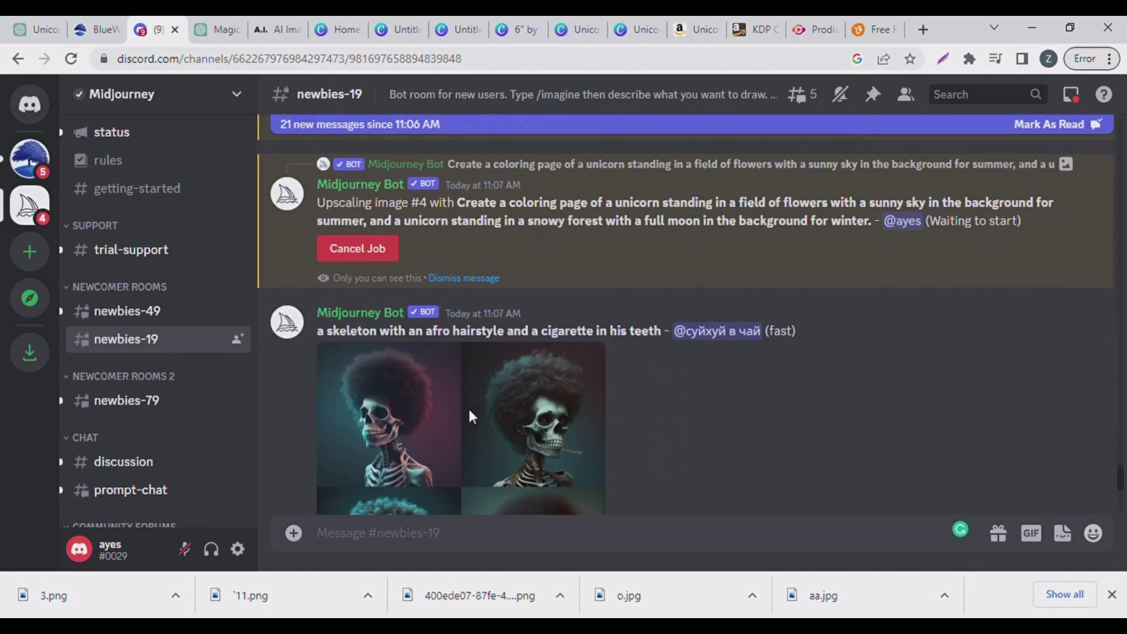
{"action": "left_click", "coordinate": [594, 302]}
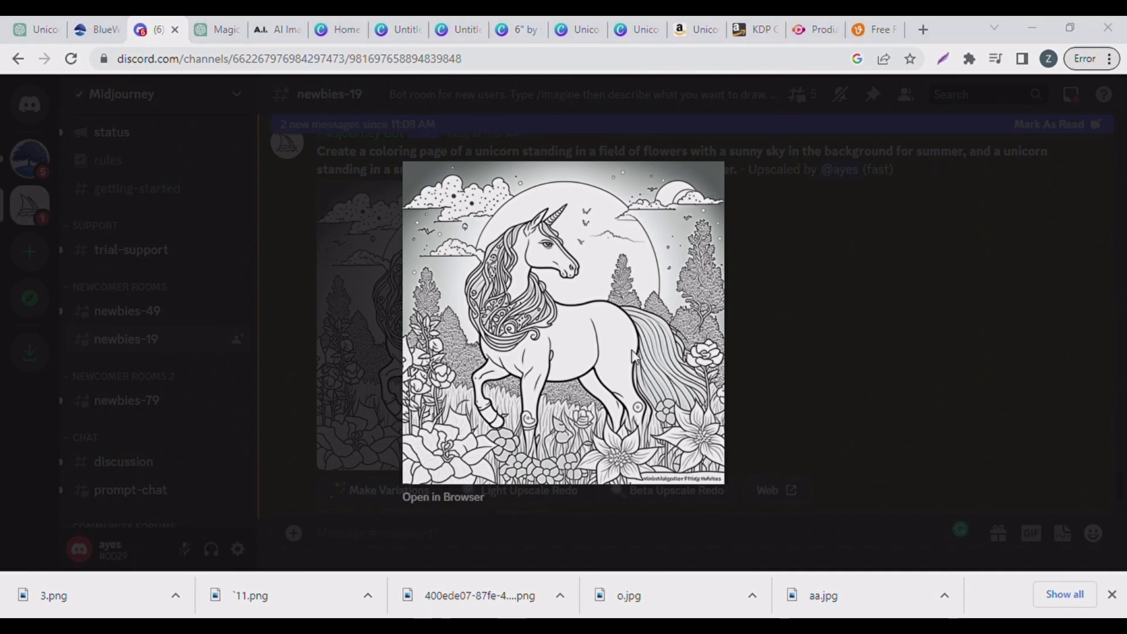
{"action": "key", "text": "Return"}
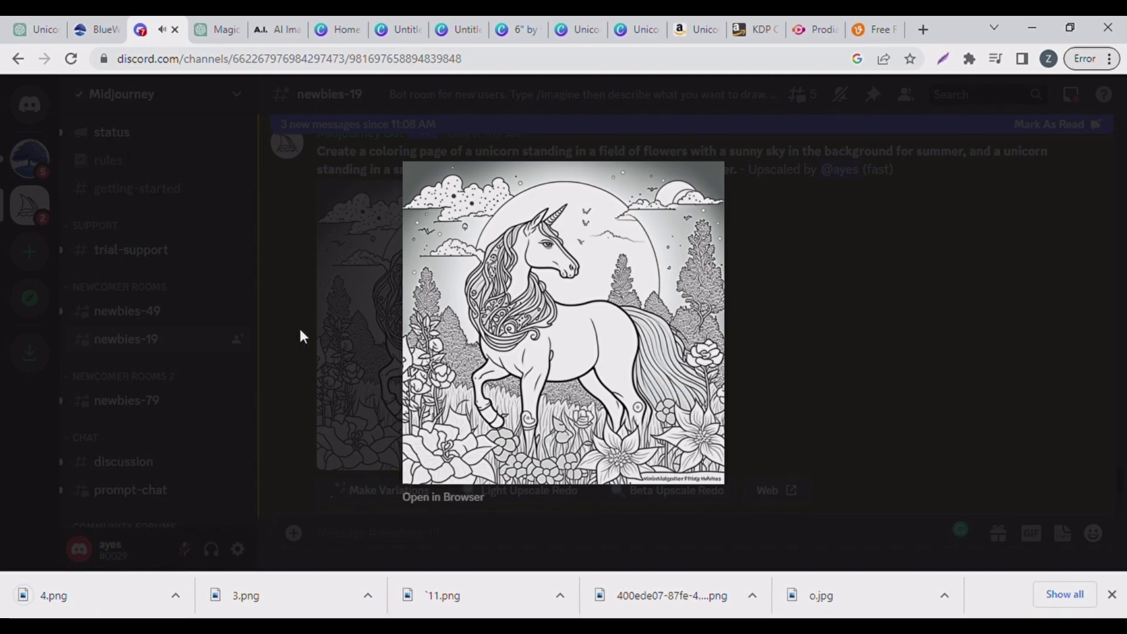
{"action": "left_click", "coordinate": [300, 332]}
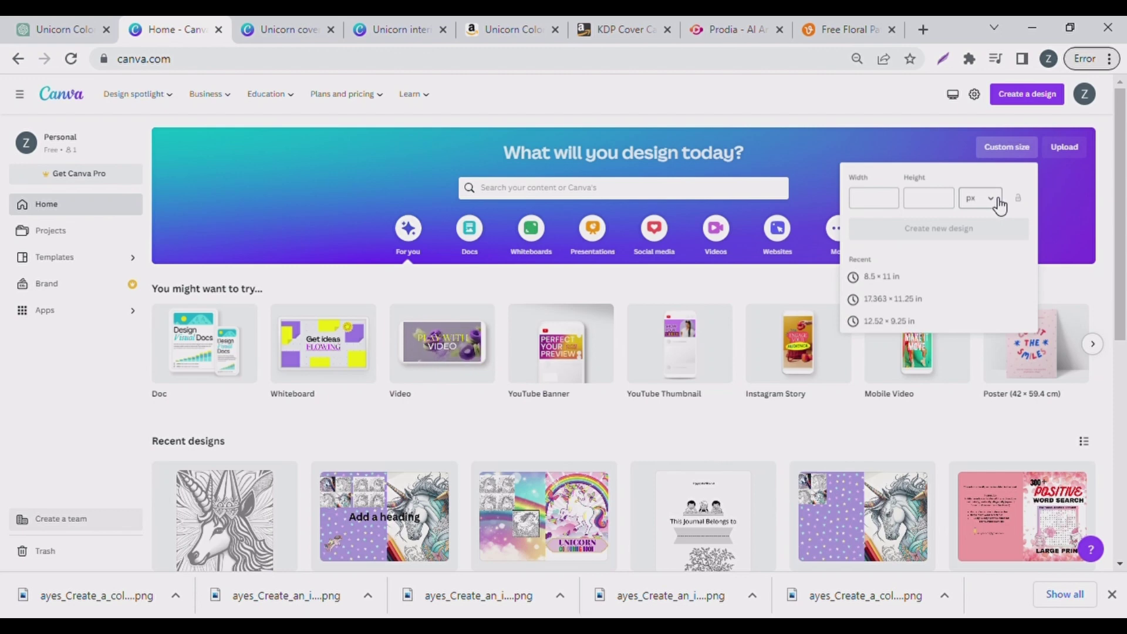
In Canva, set the custom size unit to inches and create a 17.363 × 11.25 in design
{"action": "left_click", "coordinate": [1000, 205]}
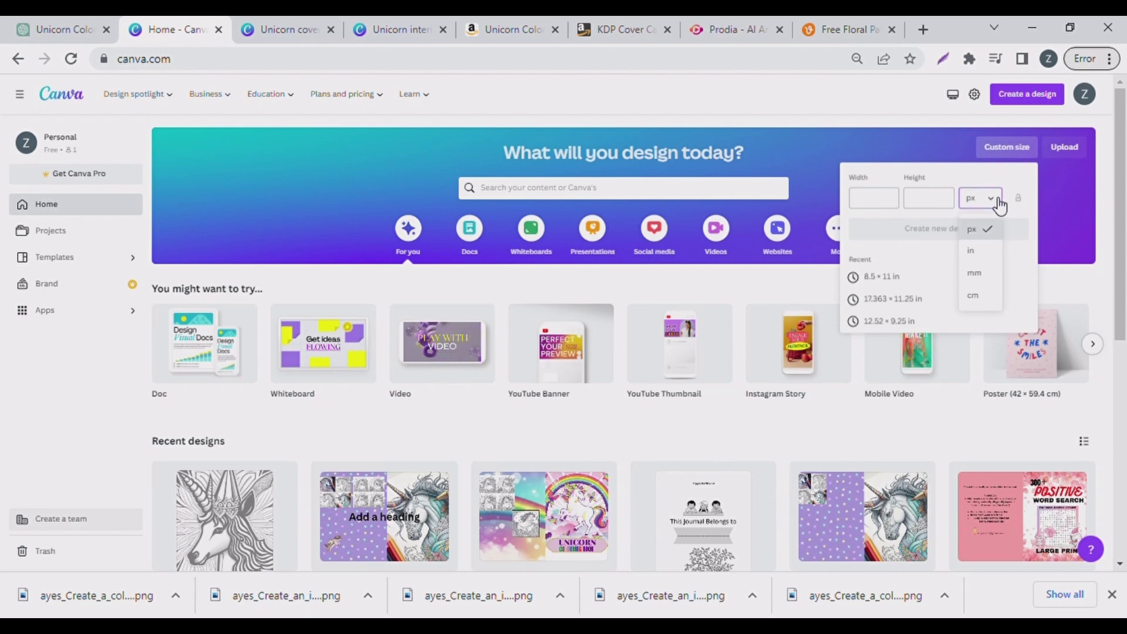
{"action": "left_click", "coordinate": [975, 251]}
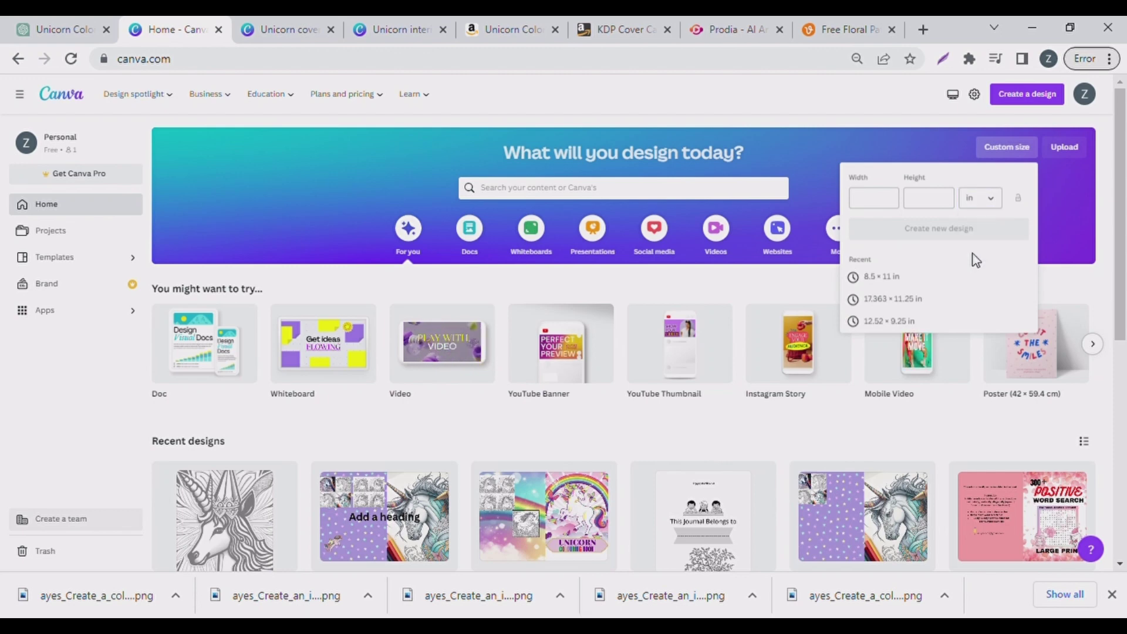
{"action": "left_click", "coordinate": [892, 300]}
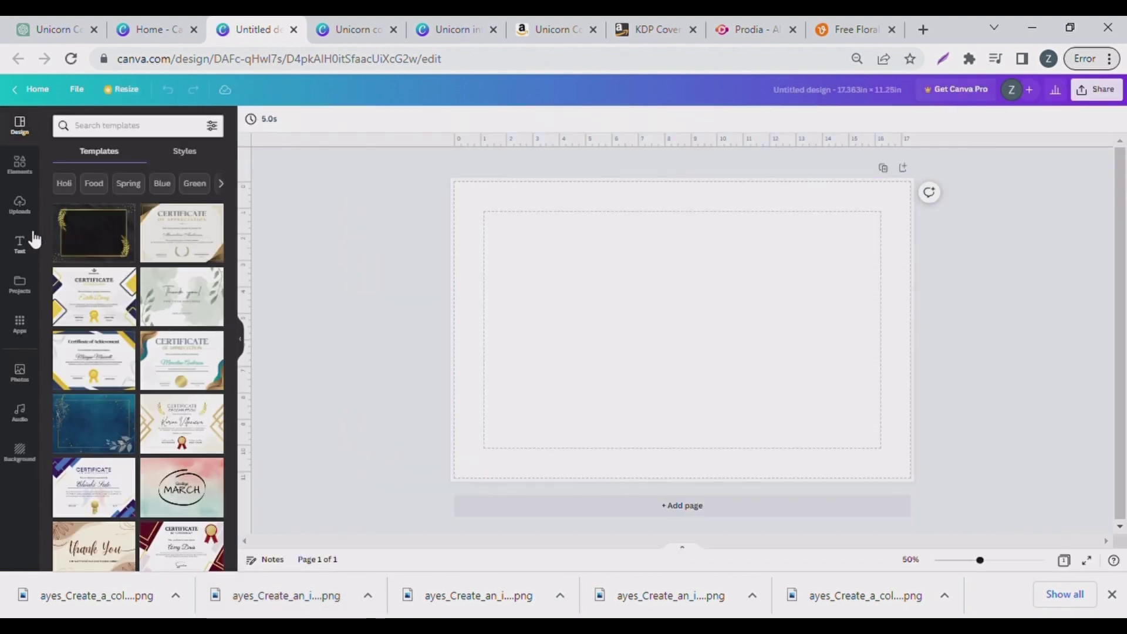
Insert the uploaded 8.5" x 11" paperback cover template and enlarge it to fill the whole page
{"action": "left_click", "coordinate": [22, 213]}
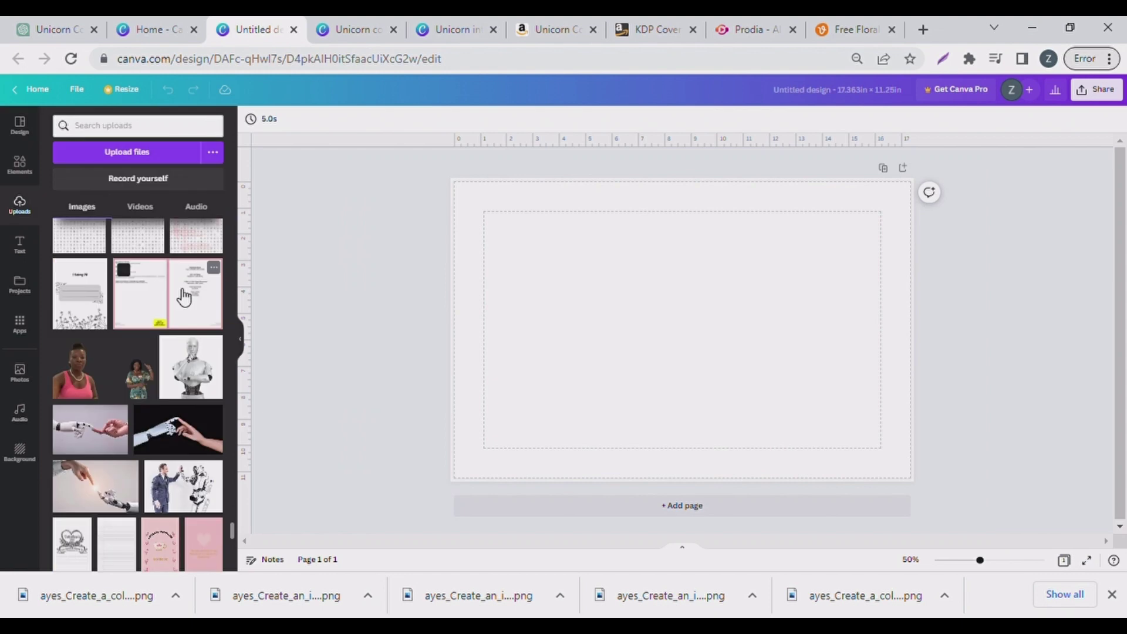
{"action": "left_click", "coordinate": [184, 296]}
{"action": "left_click_drag", "start_coordinate": [655, 329], "coordinate": [604, 293]}
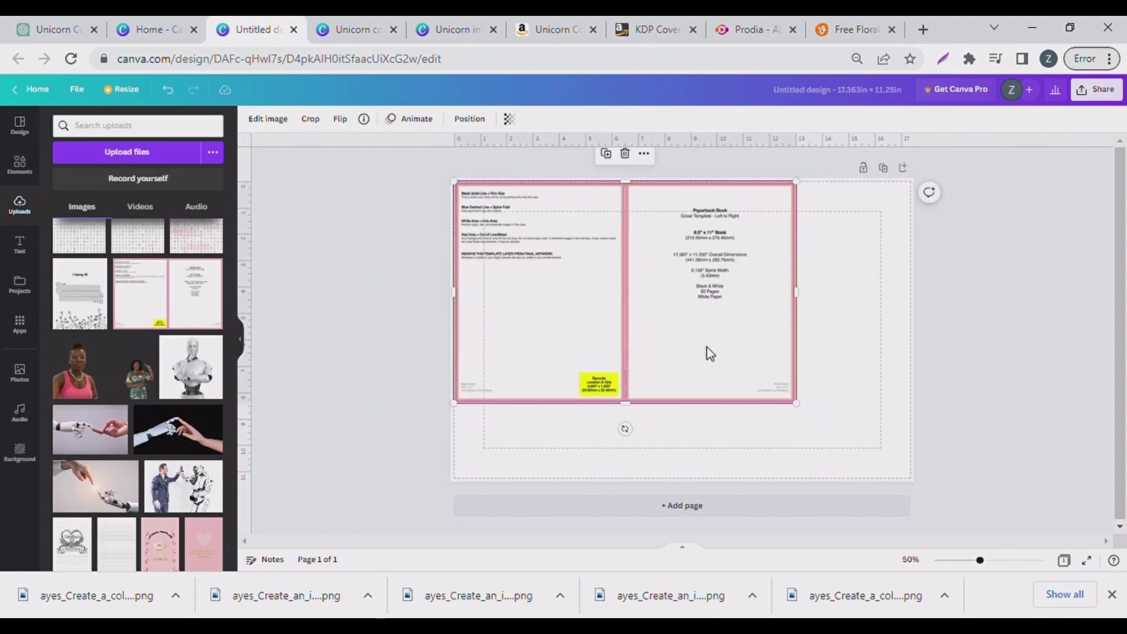
{"action": "left_click_drag", "start_coordinate": [802, 411], "coordinate": [927, 476]}
Add the uploaded purple star pattern and align it with the page's upper-left corner
{"action": "scroll", "coordinate": [132, 340], "scroll_direction": "down", "scroll_amount": 10}
{"action": "scroll", "coordinate": [132, 341], "scroll_direction": "up", "scroll_amount": 2}
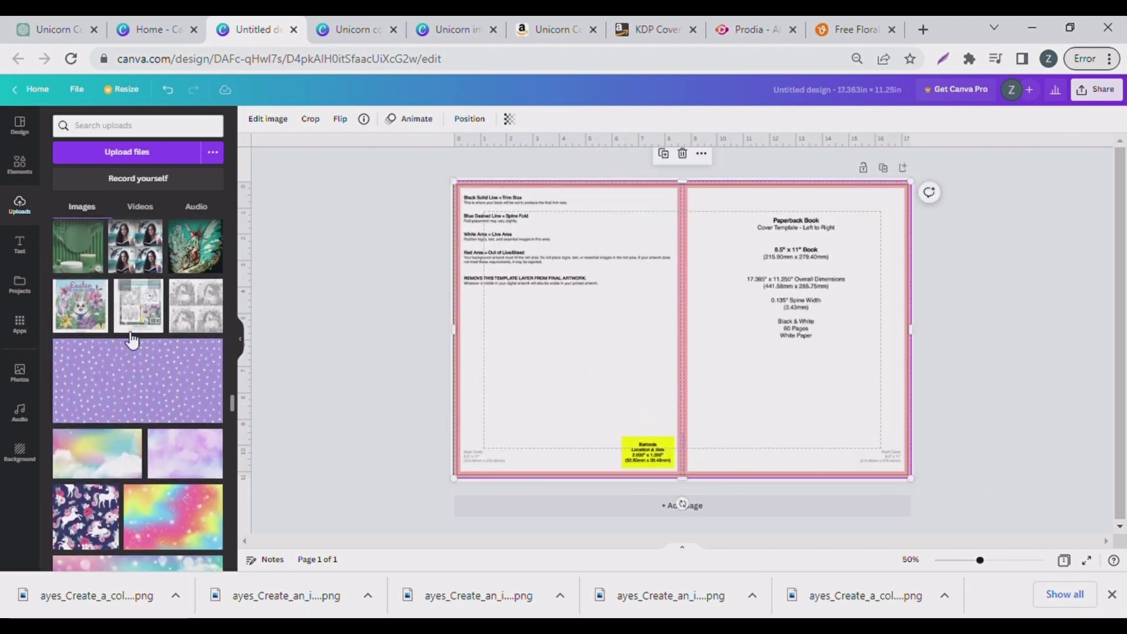
{"action": "left_click", "coordinate": [112, 389]}
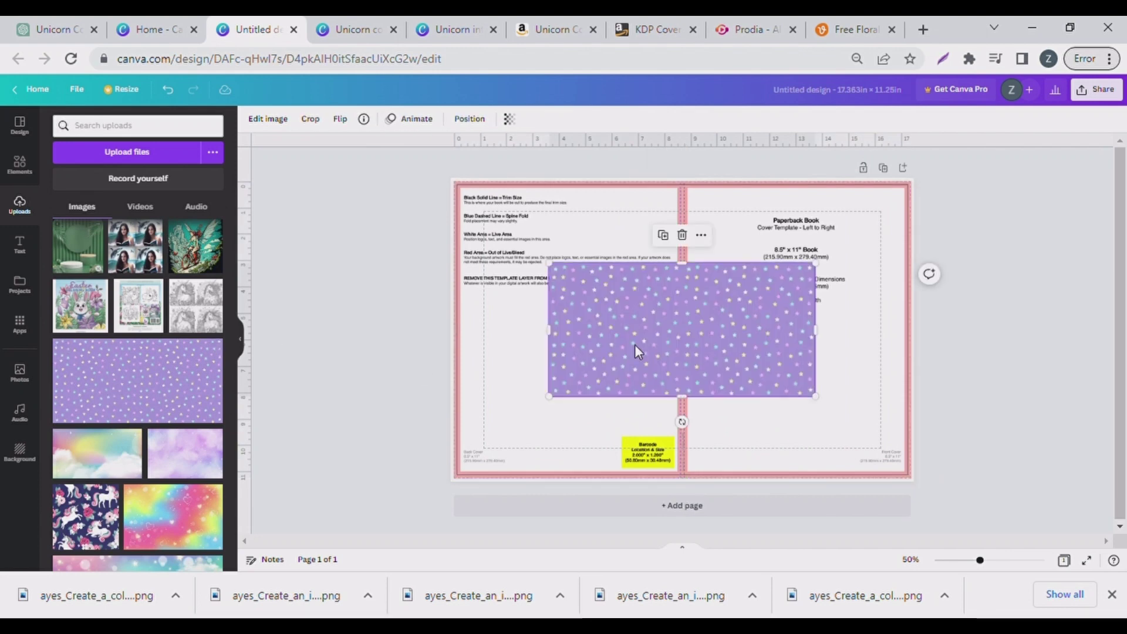
{"action": "left_click_drag", "start_coordinate": [622, 337], "coordinate": [551, 269]}
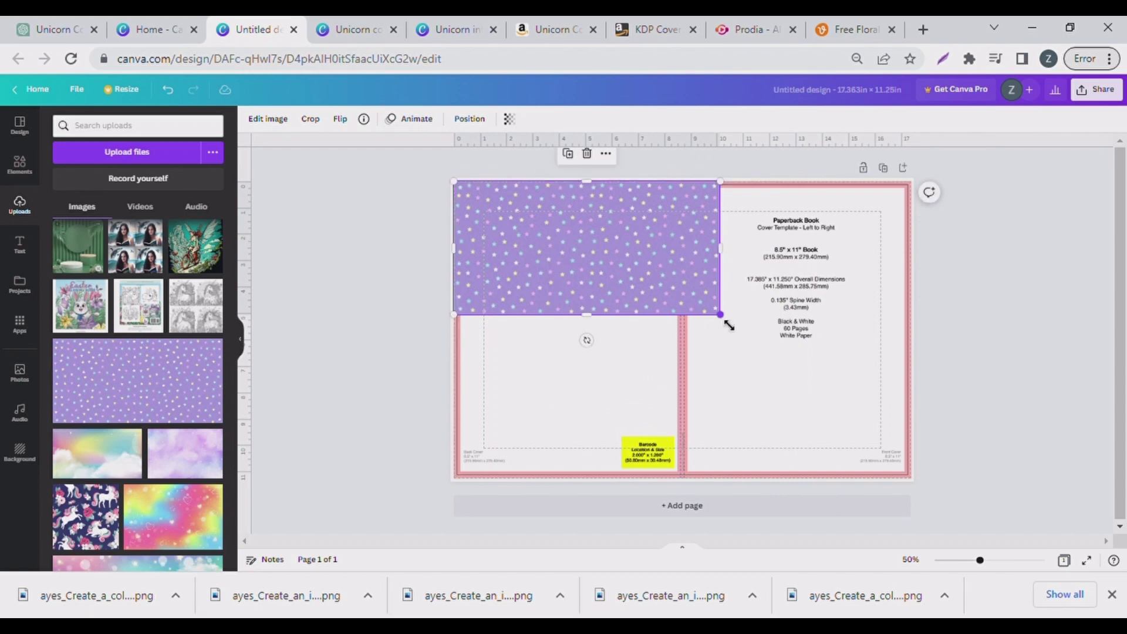
Resize the star pattern to cover the full height of the back cover and spine, and delete the cover template image
{"action": "left_click_drag", "start_coordinate": [740, 334], "coordinate": [713, 428]}
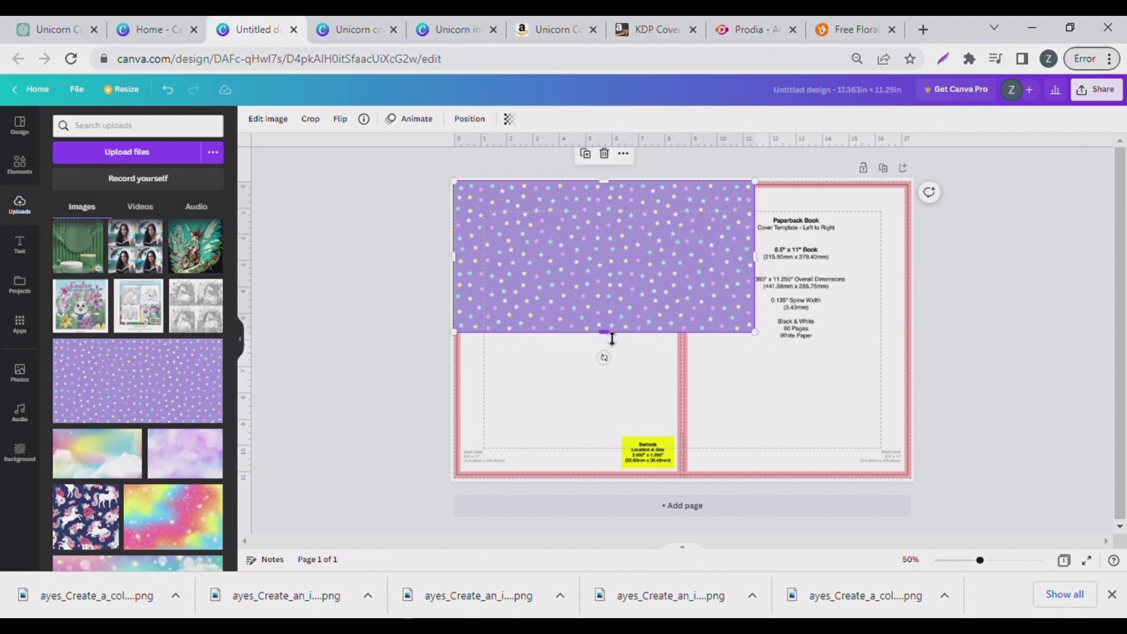
{"action": "left_click_drag", "start_coordinate": [613, 341], "coordinate": [597, 487]}
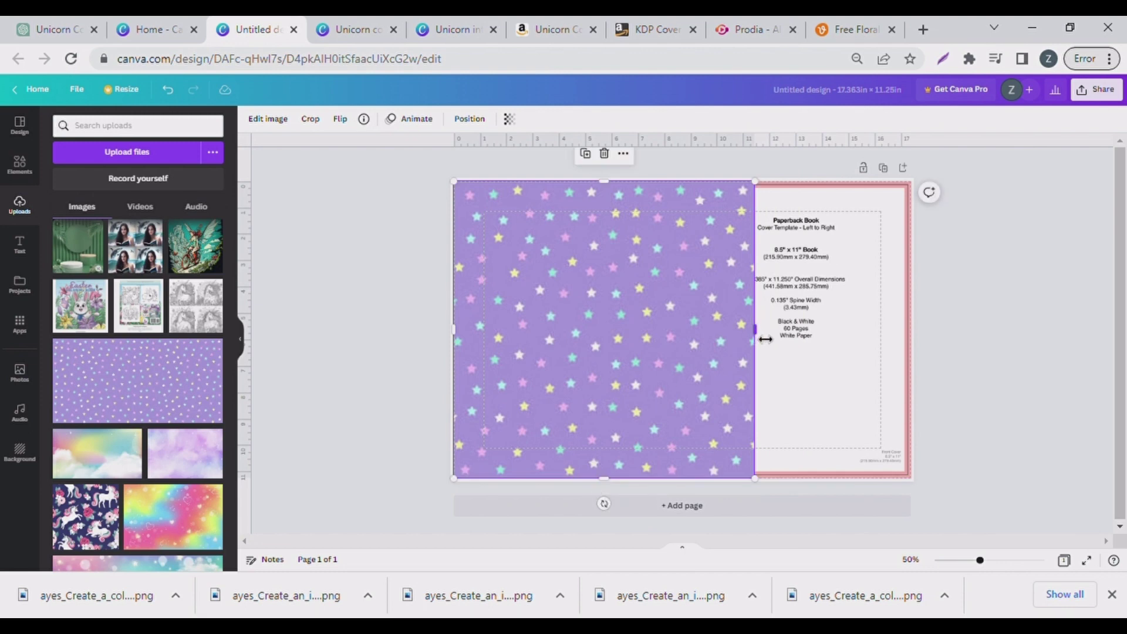
{"action": "left_click_drag", "start_coordinate": [765, 339], "coordinate": [699, 349]}
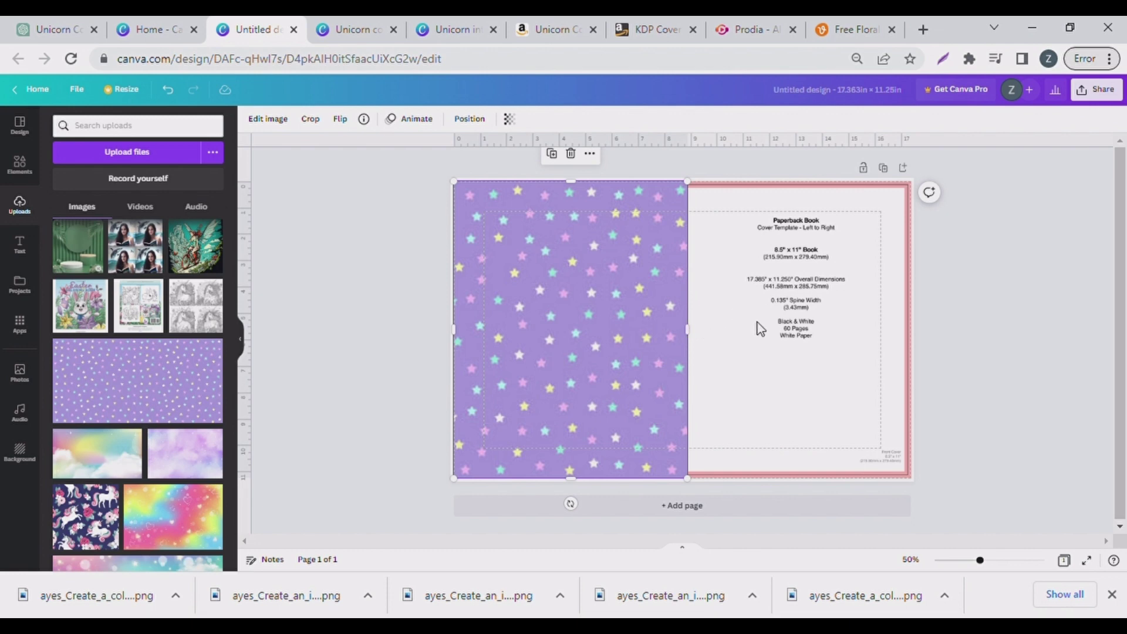
{"action": "left_click", "coordinate": [842, 325]}
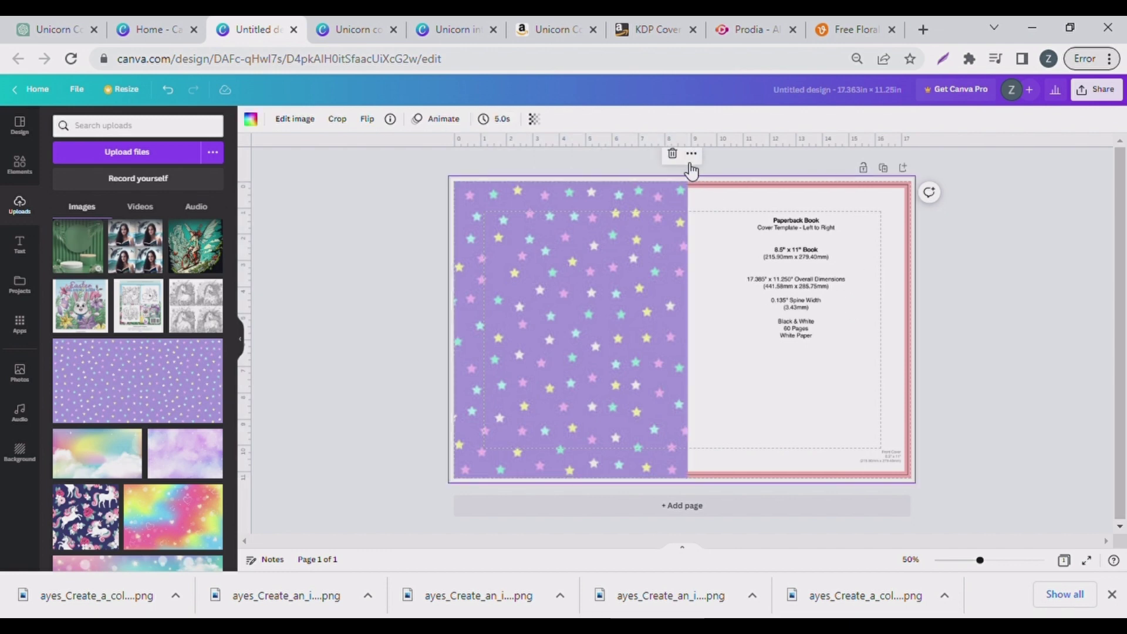
{"action": "left_click", "coordinate": [672, 154]}
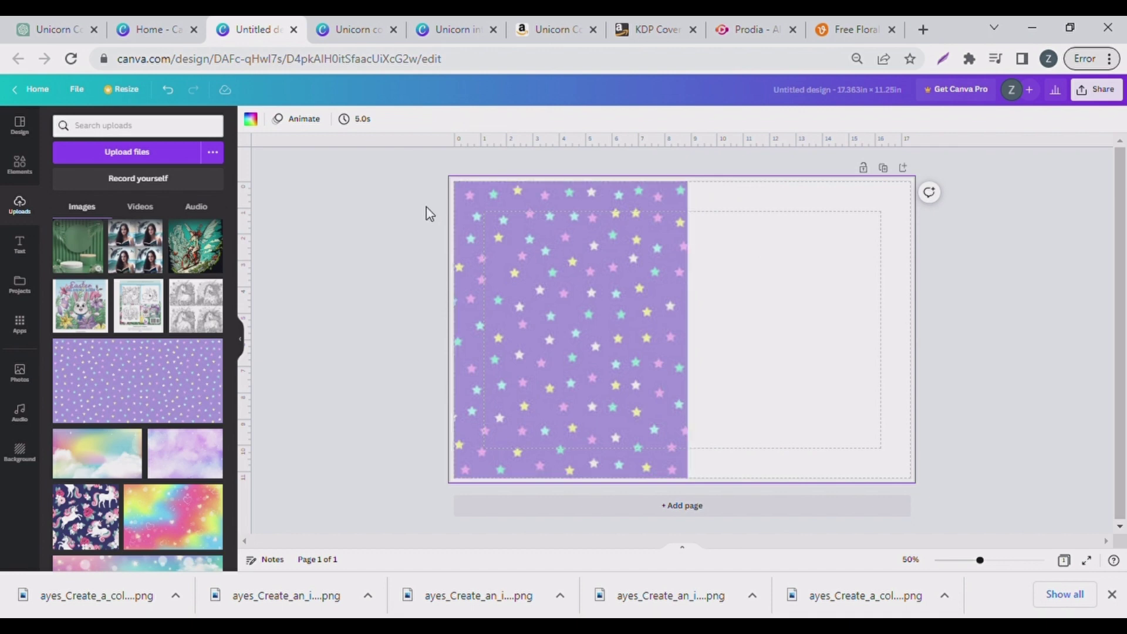
Add the uploaded unicorn drawing with colored pencils and resize it to fill the whole front cover
{"action": "scroll", "coordinate": [136, 389], "scroll_direction": "down", "scroll_amount": 3}
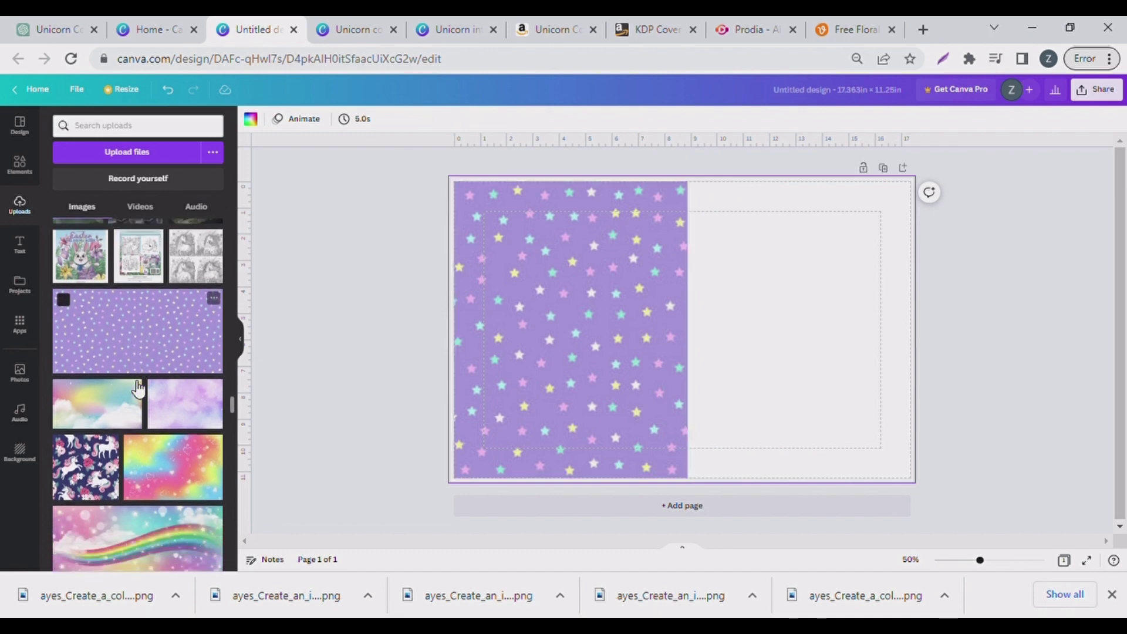
{"action": "scroll", "coordinate": [138, 389], "scroll_direction": "down", "scroll_amount": 4}
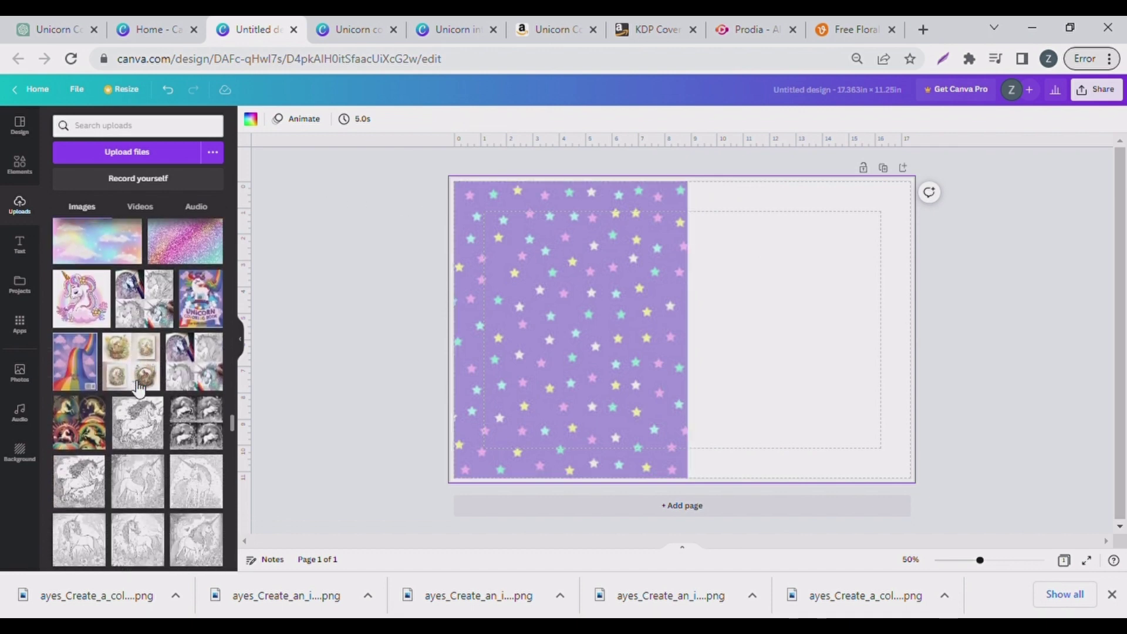
{"action": "scroll", "coordinate": [138, 389], "scroll_direction": "down", "scroll_amount": 2}
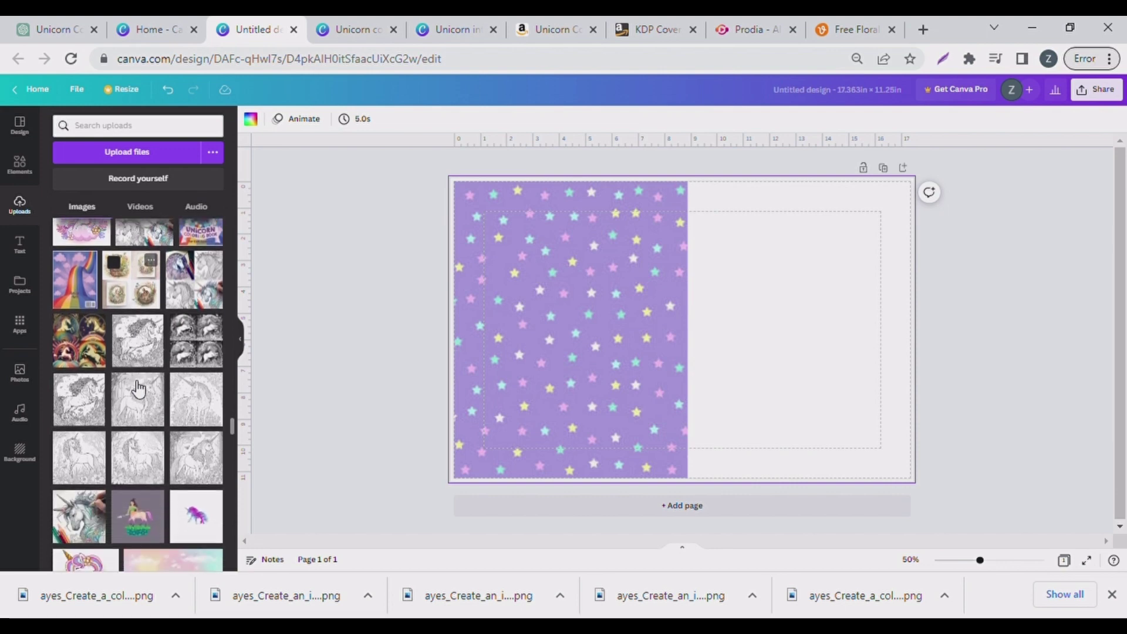
{"action": "scroll", "coordinate": [138, 389], "scroll_direction": "down", "scroll_amount": 5}
{"action": "scroll", "coordinate": [138, 389], "scroll_direction": "up", "scroll_amount": 5}
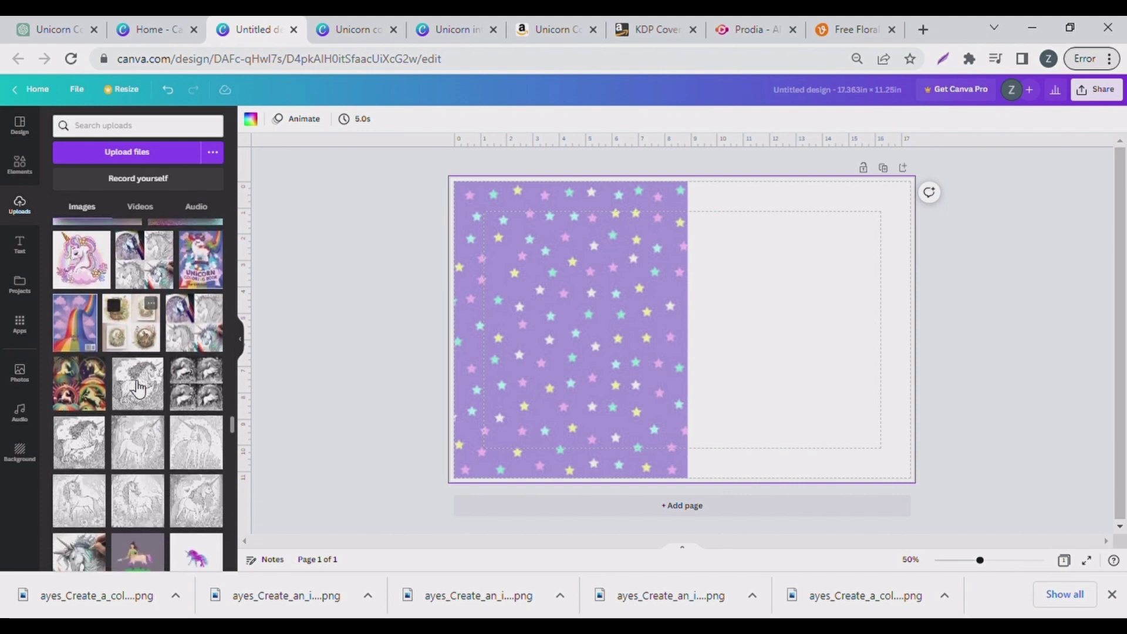
{"action": "scroll", "coordinate": [138, 388], "scroll_direction": "down", "scroll_amount": 1}
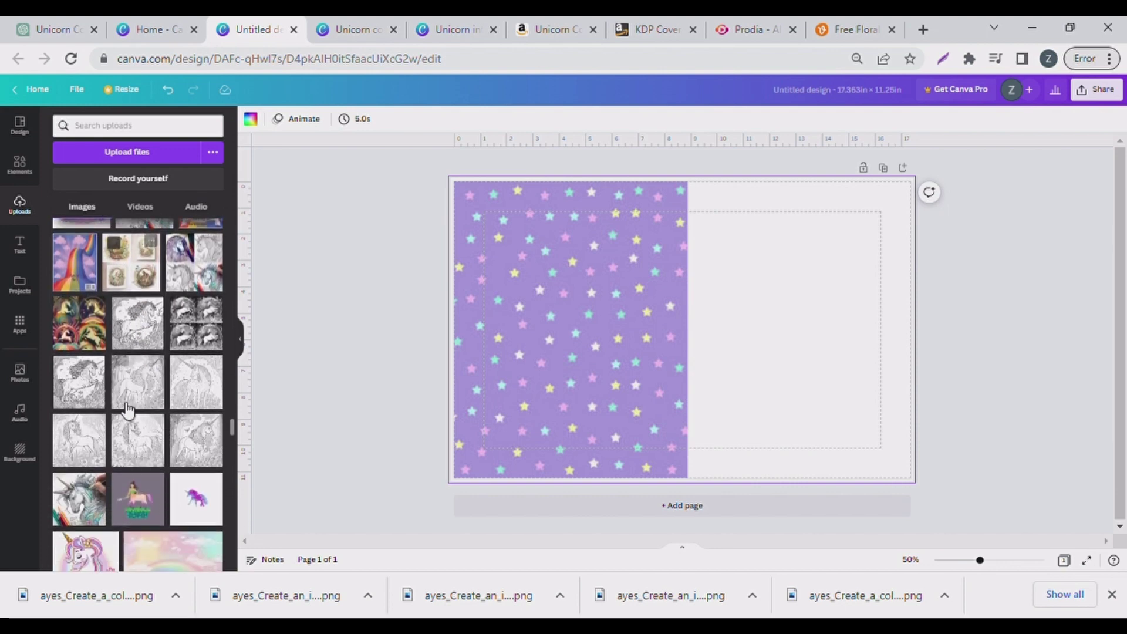
{"action": "left_click", "coordinate": [85, 513]}
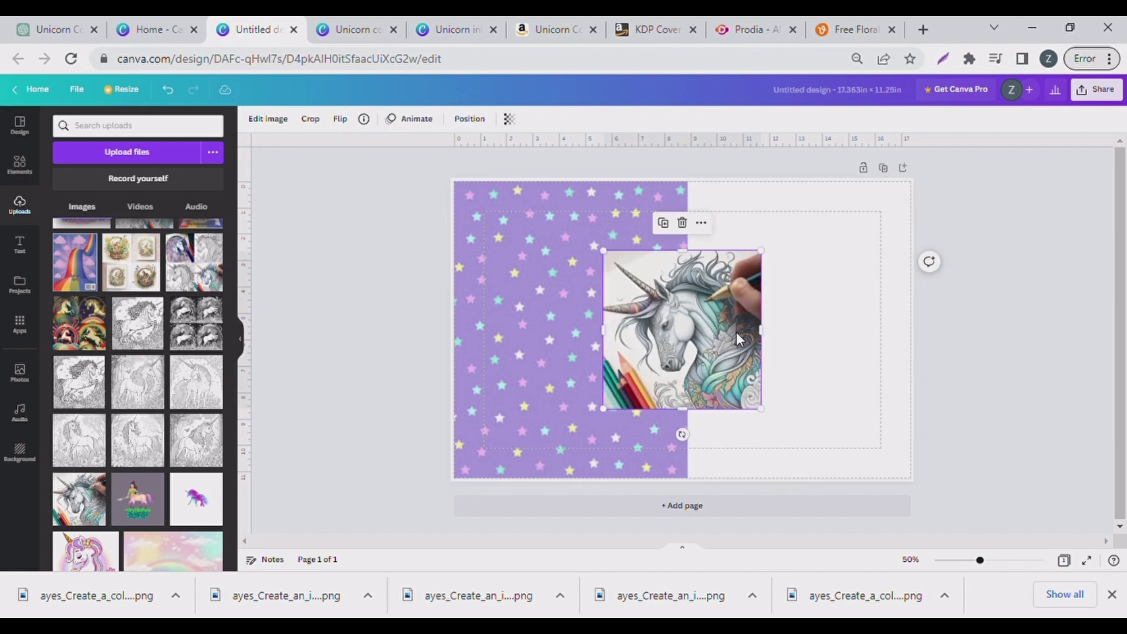
{"action": "left_click_drag", "start_coordinate": [736, 332], "coordinate": [831, 273]}
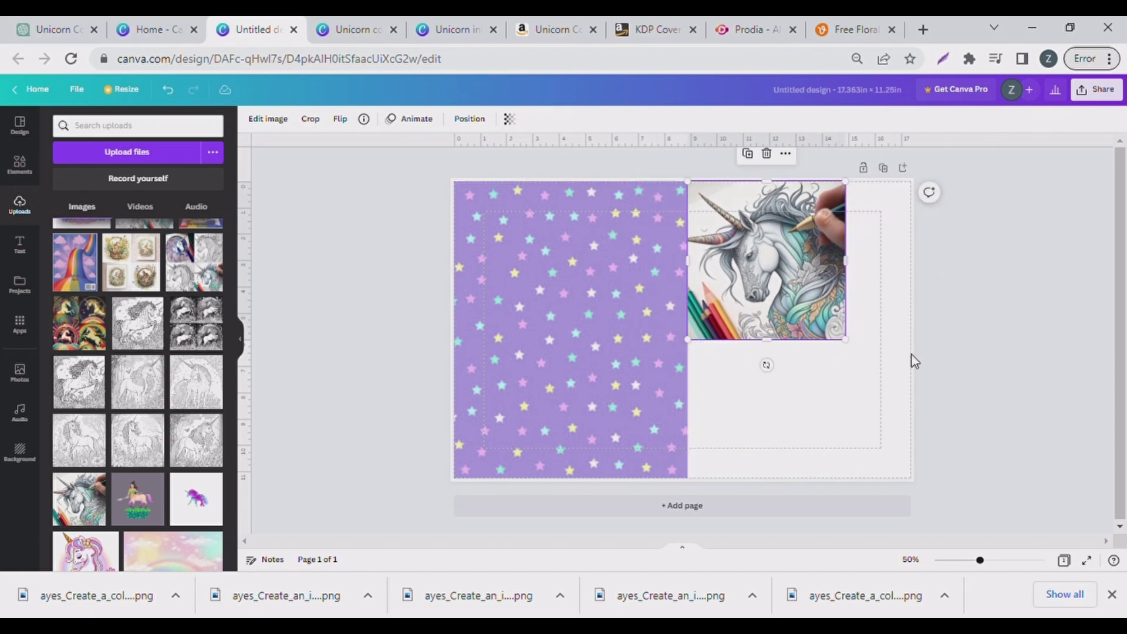
{"action": "left_click_drag", "start_coordinate": [853, 349], "coordinate": [915, 412]}
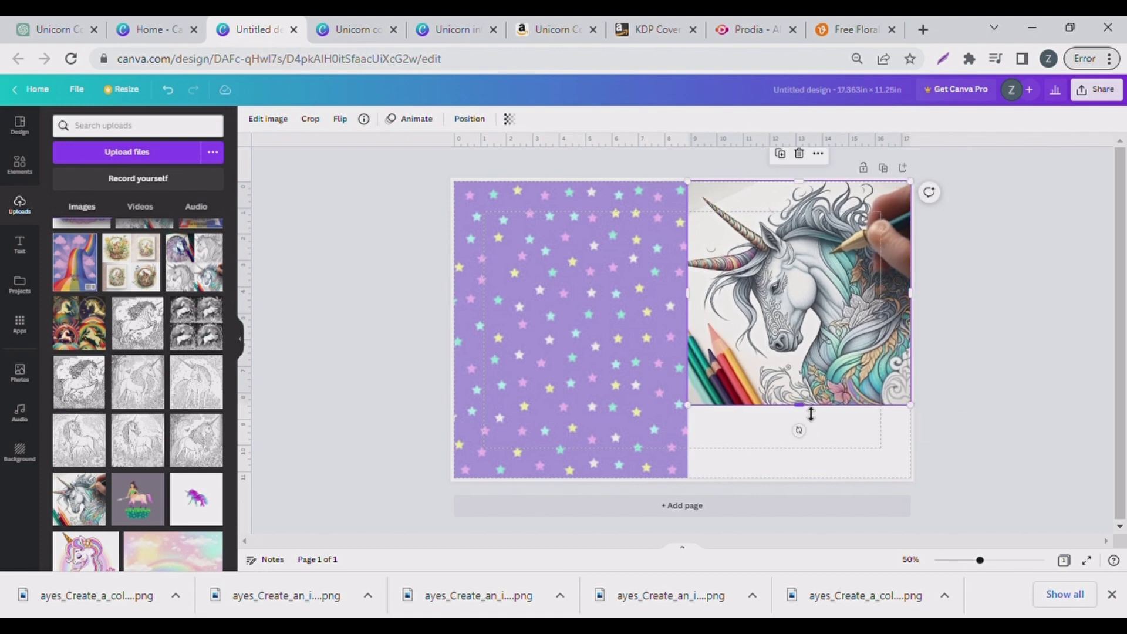
{"action": "left_click_drag", "start_coordinate": [812, 414], "coordinate": [816, 486]}
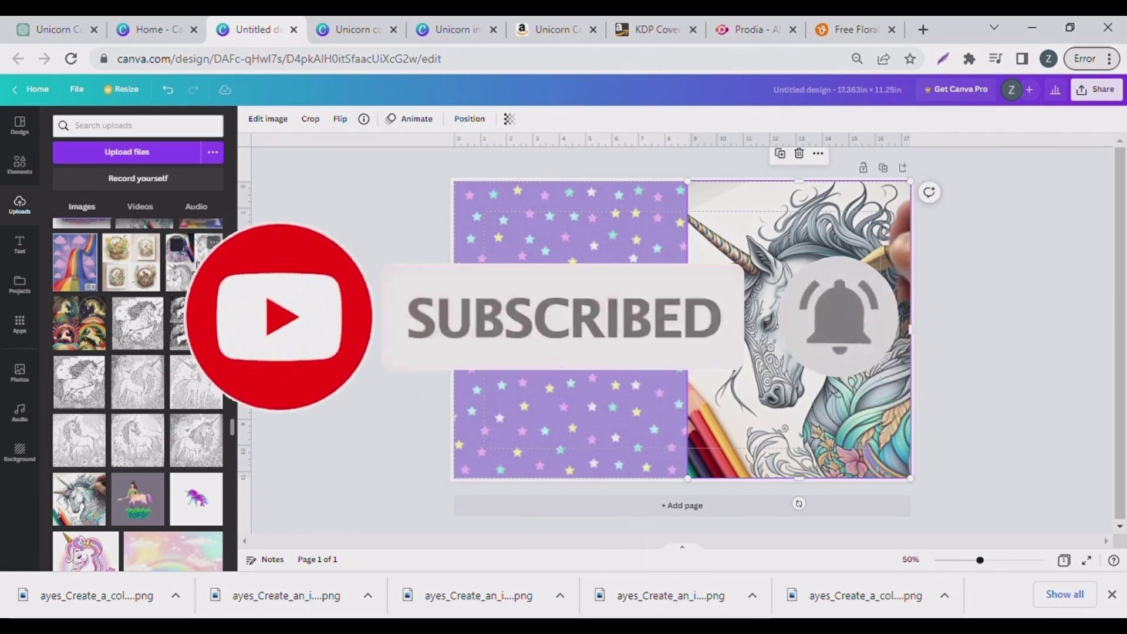
Add the uploaded four-unicorn collage with colored pencils, shrink it and place it in the back cover's upper-left area
{"action": "left_click", "coordinate": [194, 262]}
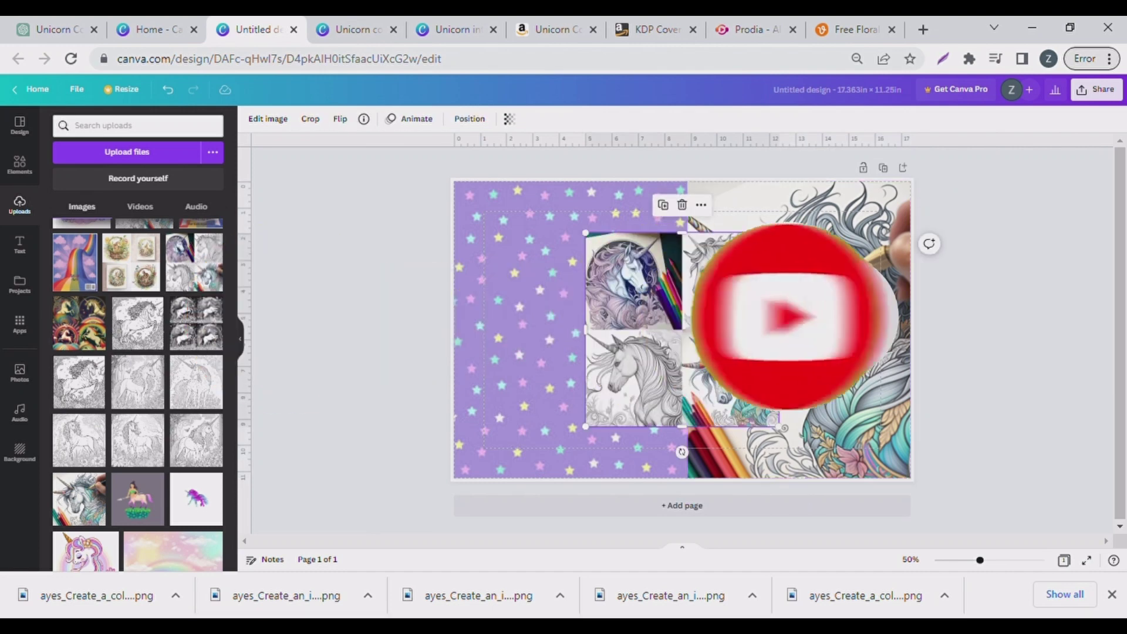
{"action": "left_click_drag", "start_coordinate": [696, 323], "coordinate": [622, 301]}
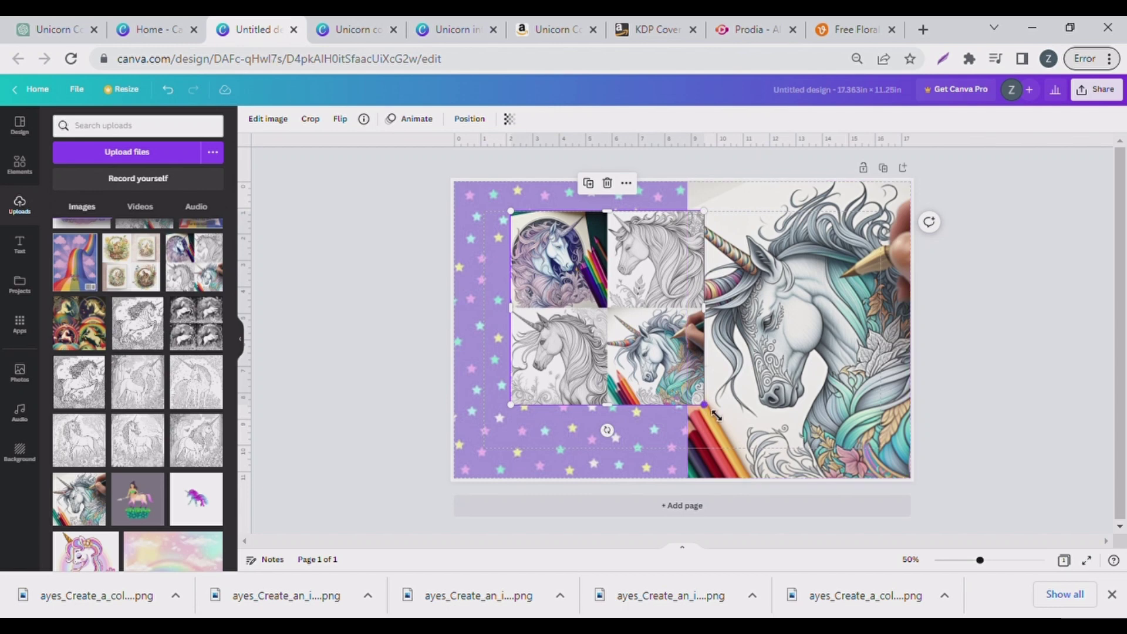
{"action": "left_click_drag", "start_coordinate": [681, 403], "coordinate": [604, 342]}
{"action": "left_click_drag", "start_coordinate": [598, 283], "coordinate": [559, 280]}
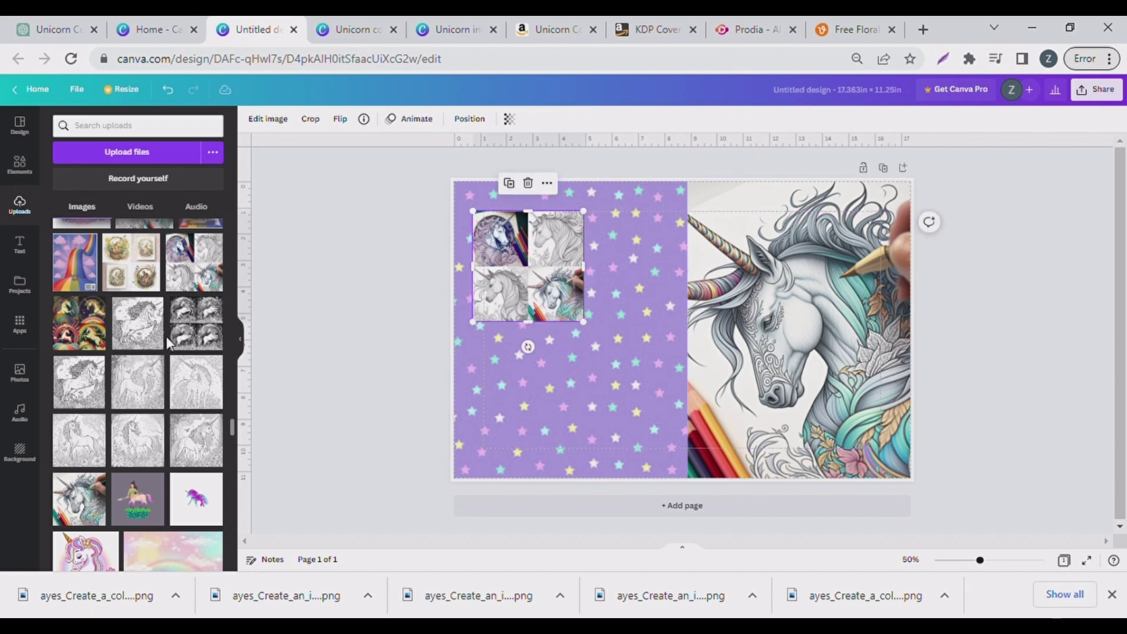
Add the uploaded grid of four unicorn line drawings and size both collages to sit side by side across the upper back cover
{"action": "scroll", "coordinate": [176, 337], "scroll_direction": "up", "scroll_amount": 2}
{"action": "scroll", "coordinate": [178, 337], "scroll_direction": "up", "scroll_amount": 2}
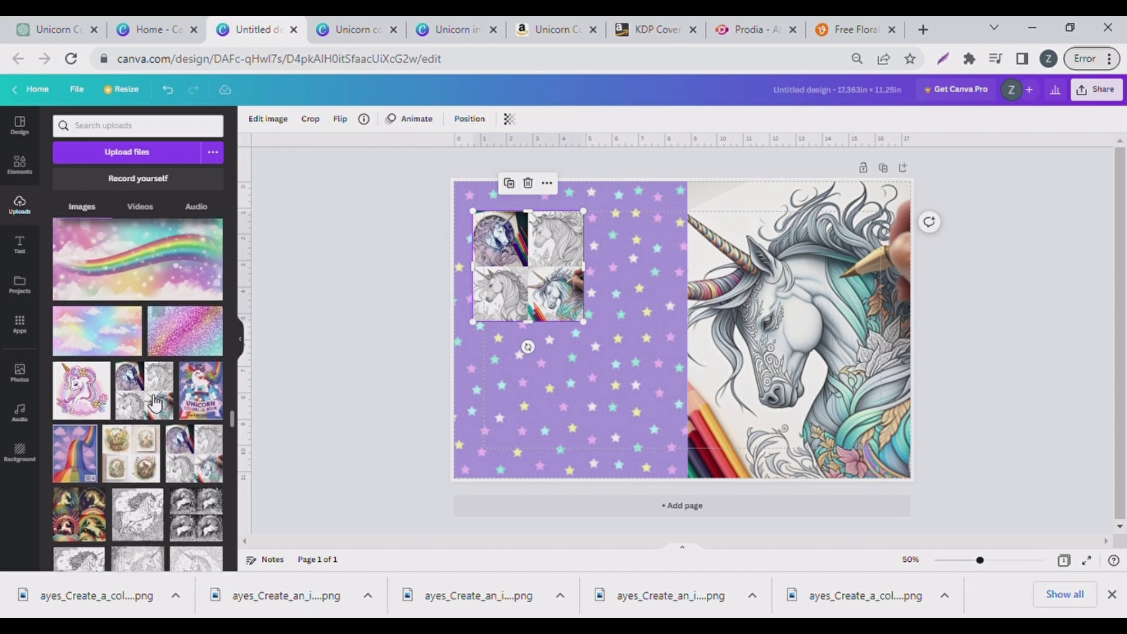
{"action": "scroll", "coordinate": [151, 401], "scroll_direction": "up", "scroll_amount": 6}
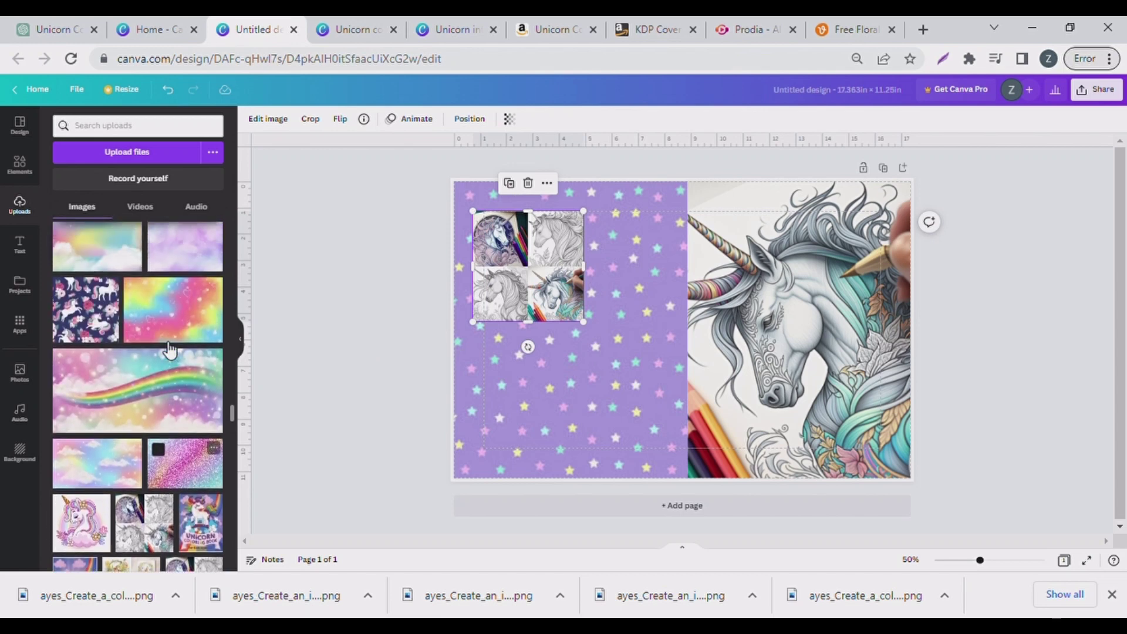
{"action": "left_click_drag", "start_coordinate": [171, 351], "coordinate": [617, 377]}
{"action": "left_click_drag", "start_coordinate": [473, 322], "coordinate": [532, 298]}
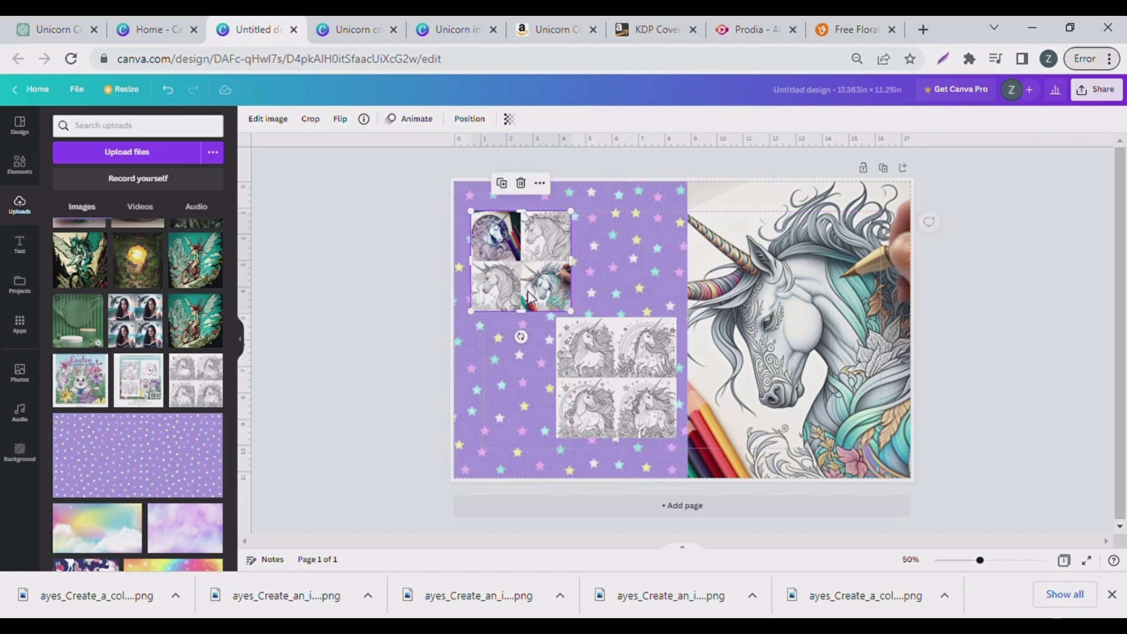
{"action": "left_click_drag", "start_coordinate": [622, 386], "coordinate": [637, 277]}
{"action": "left_click_drag", "start_coordinate": [587, 333], "coordinate": [603, 312]}
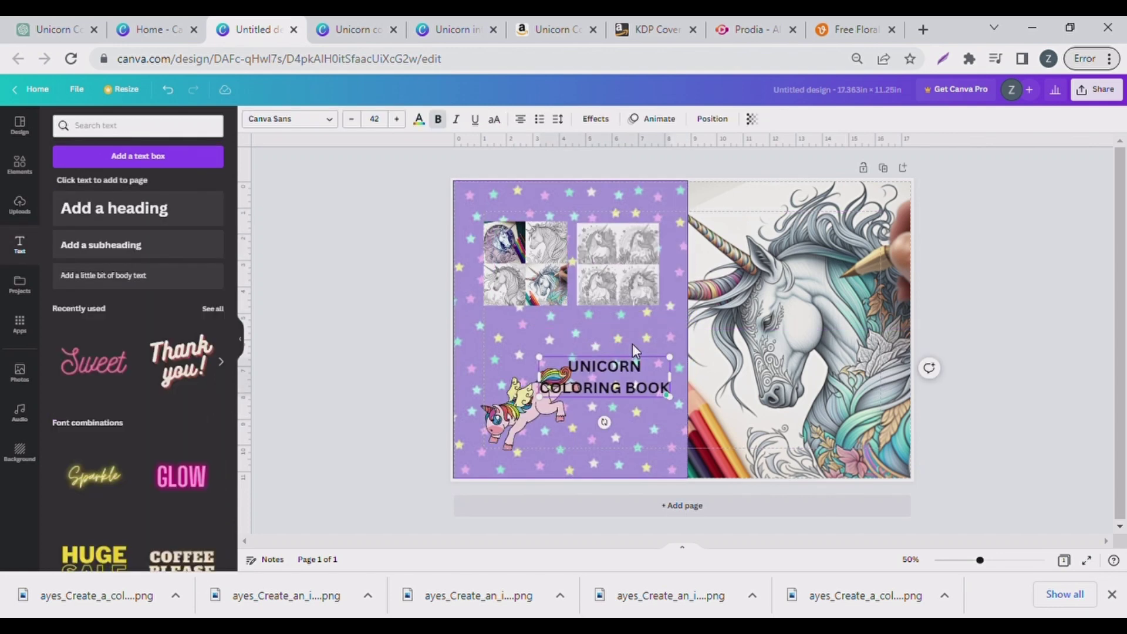
Move the UNICORN COLORING BOOK title from the back cover to the lower part of the front cover
{"action": "left_click", "coordinate": [633, 343]}
{"action": "mouse_move", "coordinate": [628, 378]}
{"action": "left_mouse_down"}
{"action": "mouse_move", "coordinate": [745, 439]}
{"action": "mouse_move", "coordinate": [628, 375]}
{"action": "left_mouse_up"}
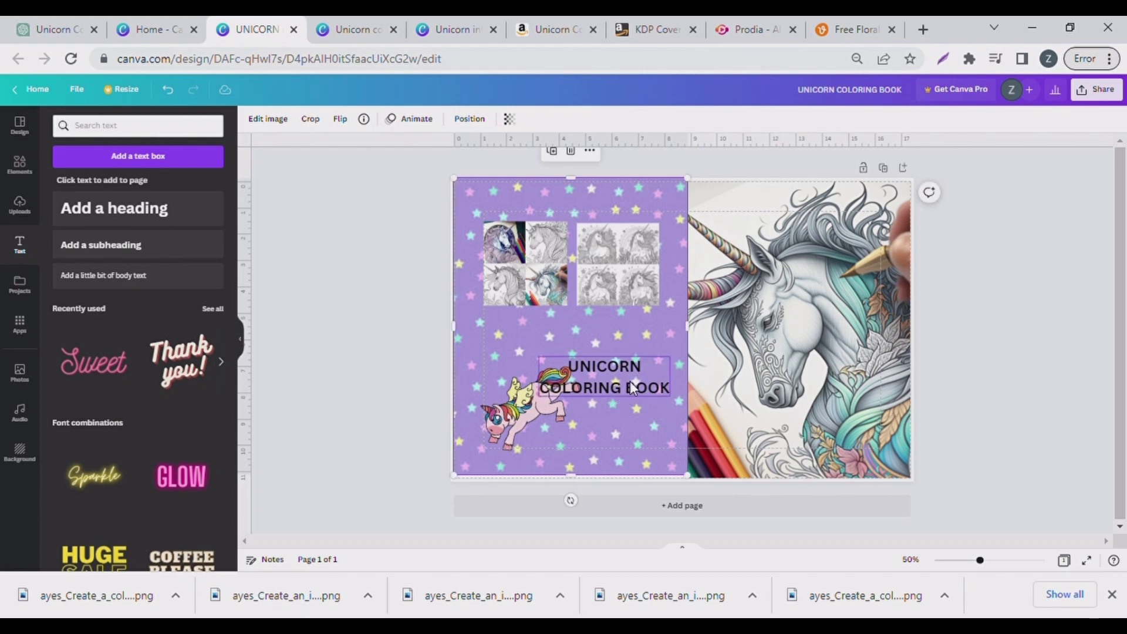
{"action": "left_click", "coordinate": [631, 382]}
{"action": "left_click_drag", "start_coordinate": [636, 371], "coordinate": [846, 409]}
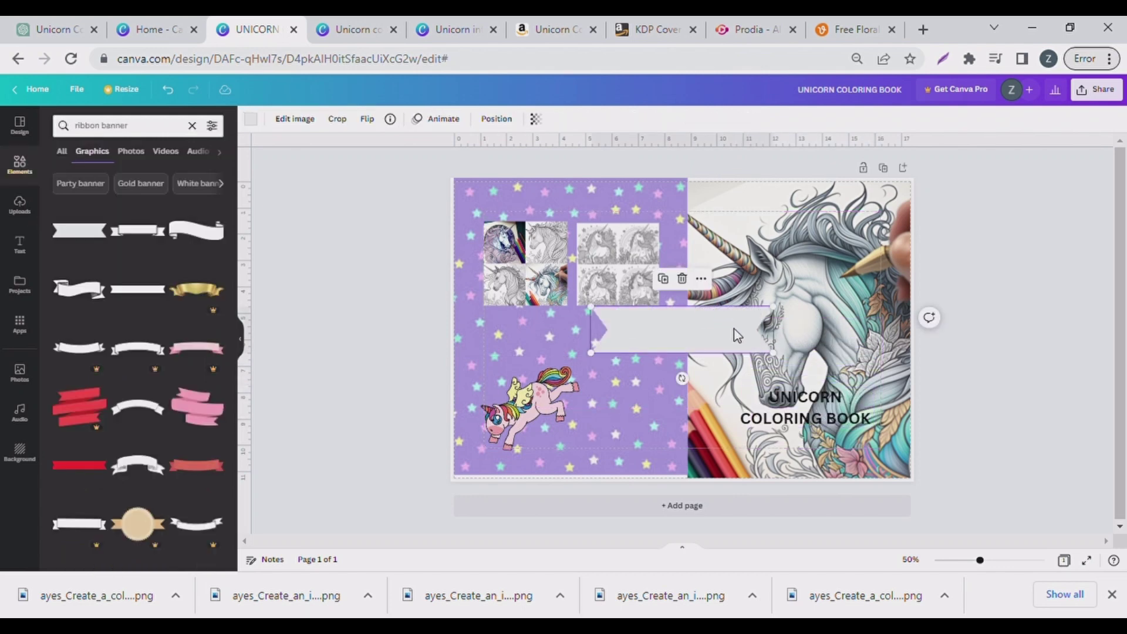
Recolor the ribbon banner to the teal photo color #72bdba and place it behind the front cover title
{"action": "left_click_drag", "start_coordinate": [735, 330], "coordinate": [774, 350]}
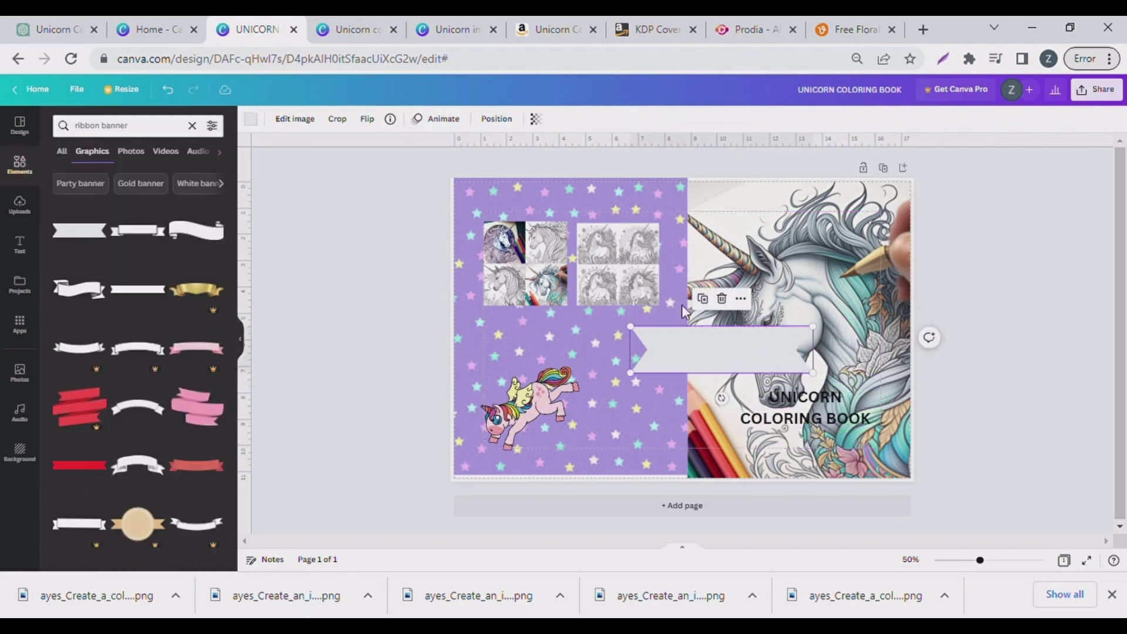
{"action": "left_click", "coordinate": [256, 123]}
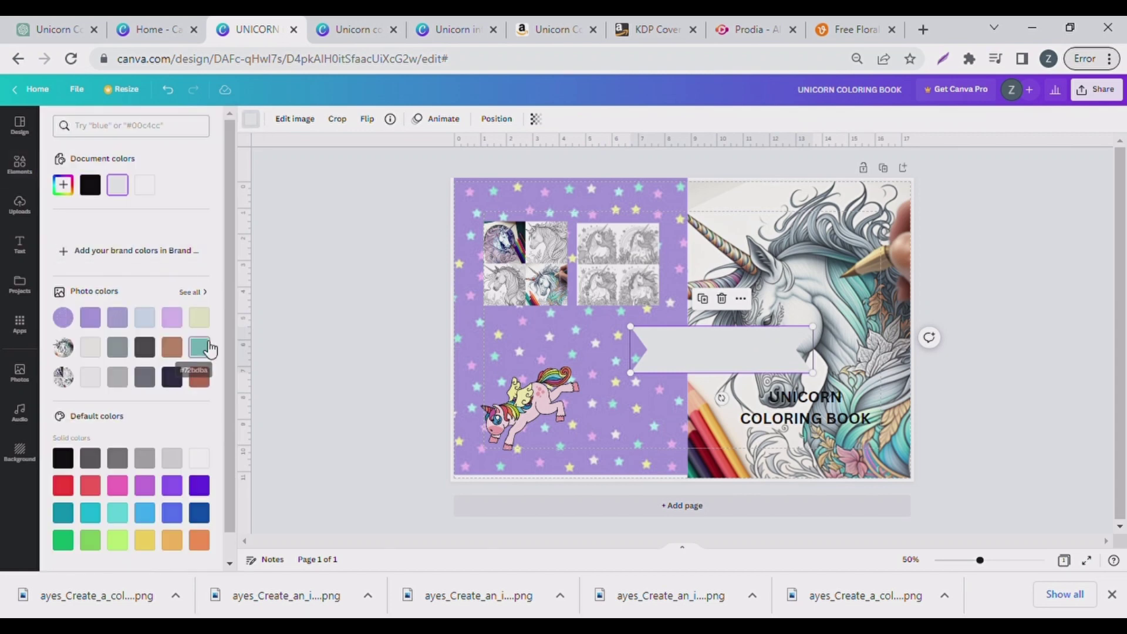
{"action": "left_click", "coordinate": [199, 348]}
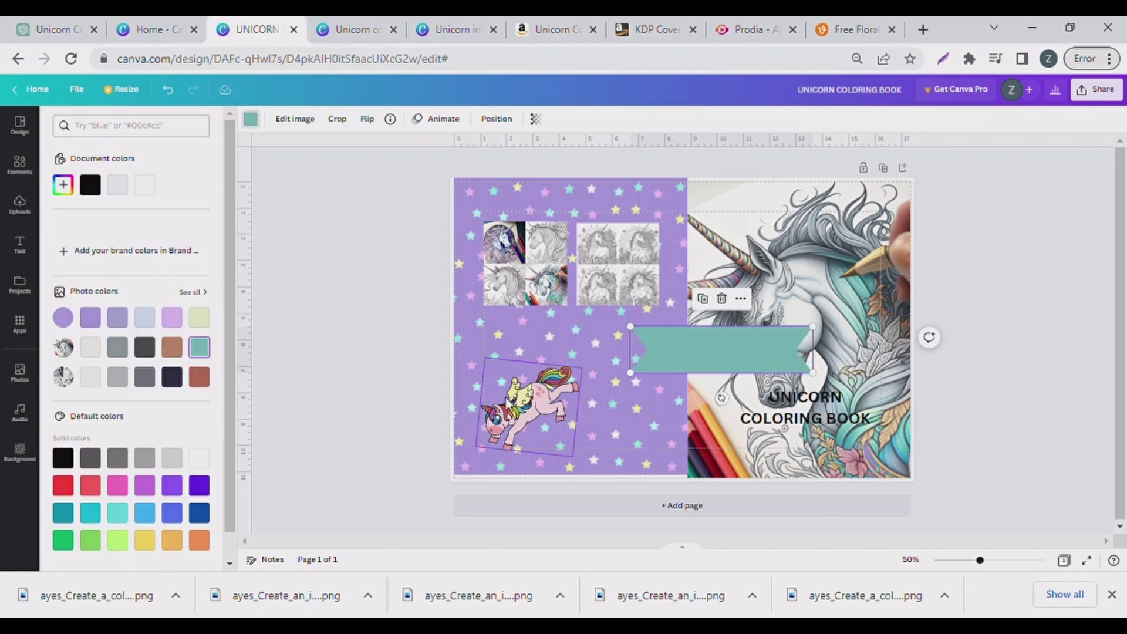
{"action": "left_click_drag", "start_coordinate": [721, 351], "coordinate": [807, 416]}
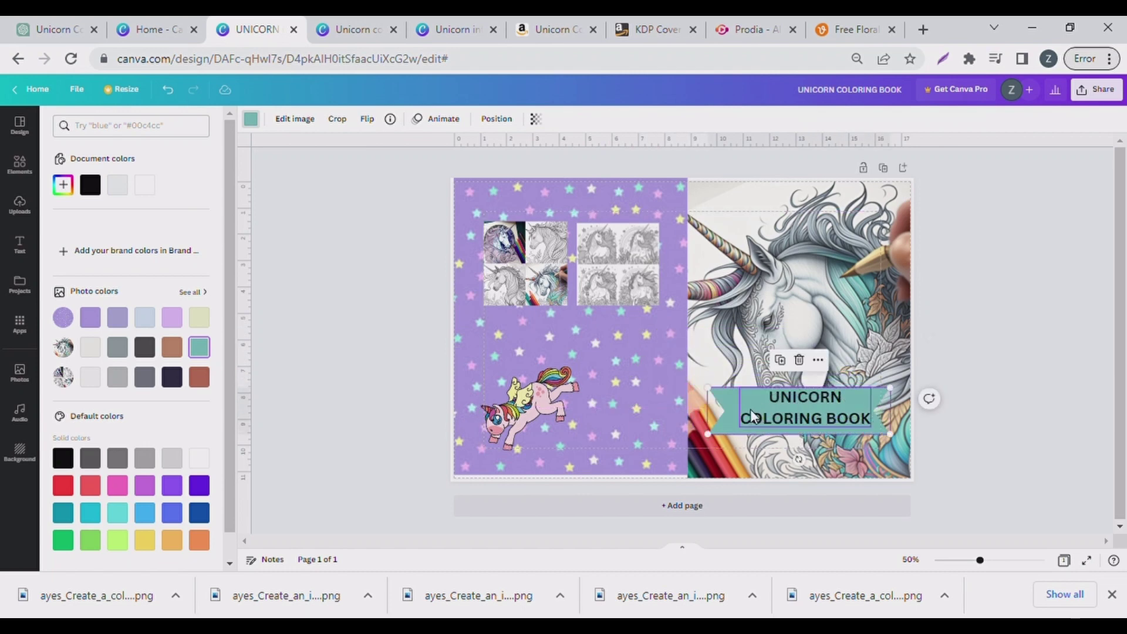
Move the ribbon banner and the title down together to the bottom edge of the front cover
{"action": "left_click_drag", "start_coordinate": [728, 408], "coordinate": [746, 449]}
{"action": "left_click_drag", "start_coordinate": [804, 416], "coordinate": [819, 459]}
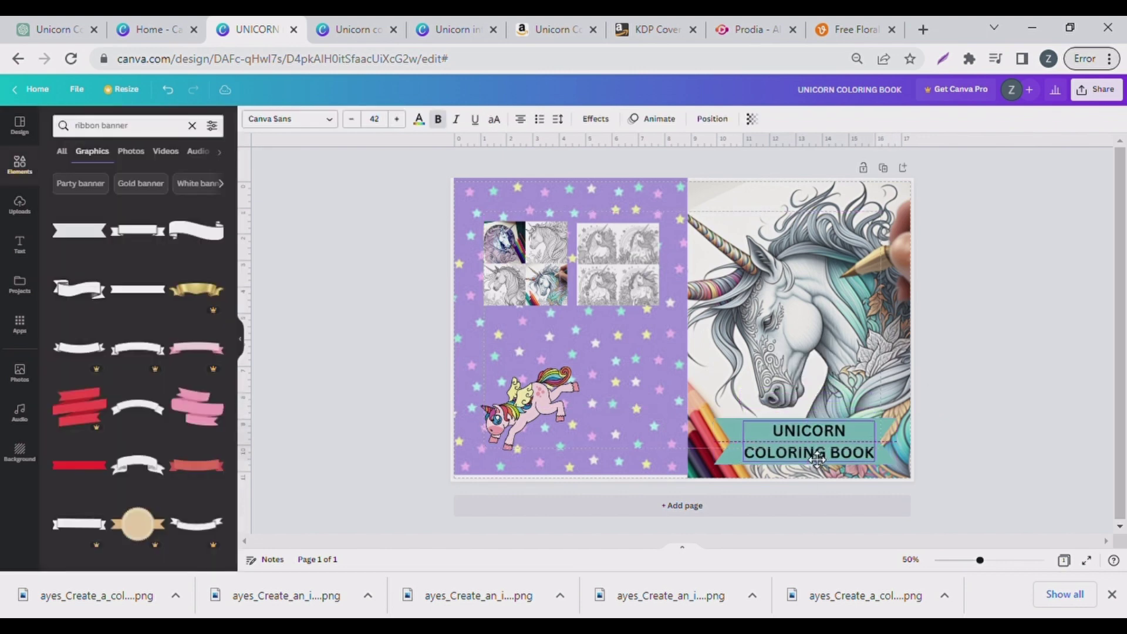
{"action": "left_click_drag", "start_coordinate": [729, 433], "coordinate": [737, 440]}
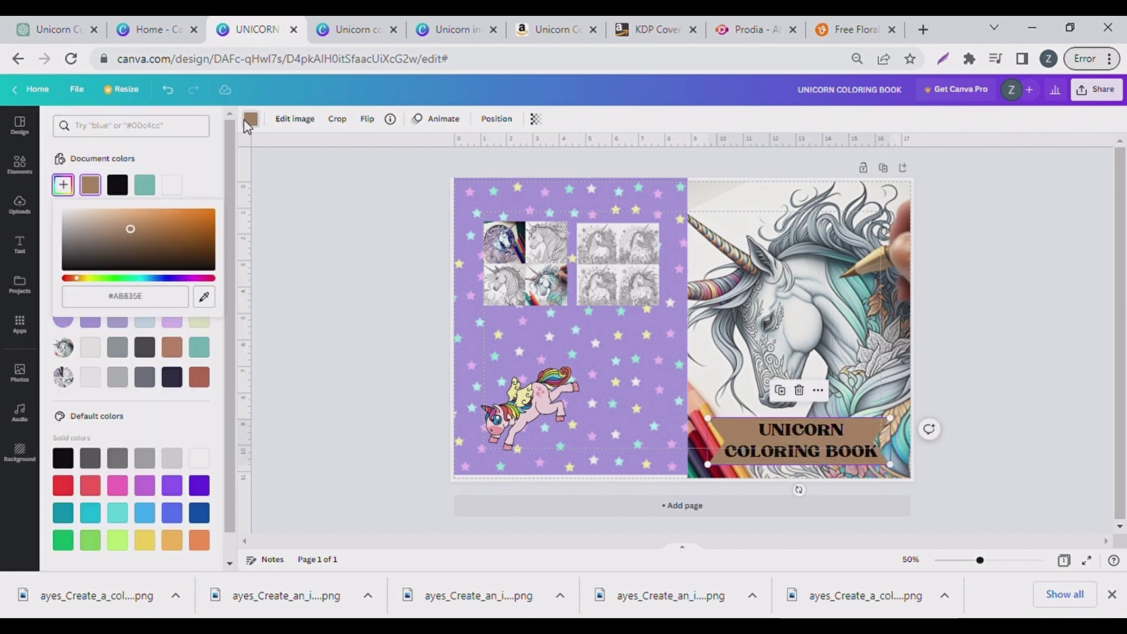
Undo the banner's brown color and set it to the darker teal #4CA4A0
{"action": "left_click", "coordinate": [170, 90]}
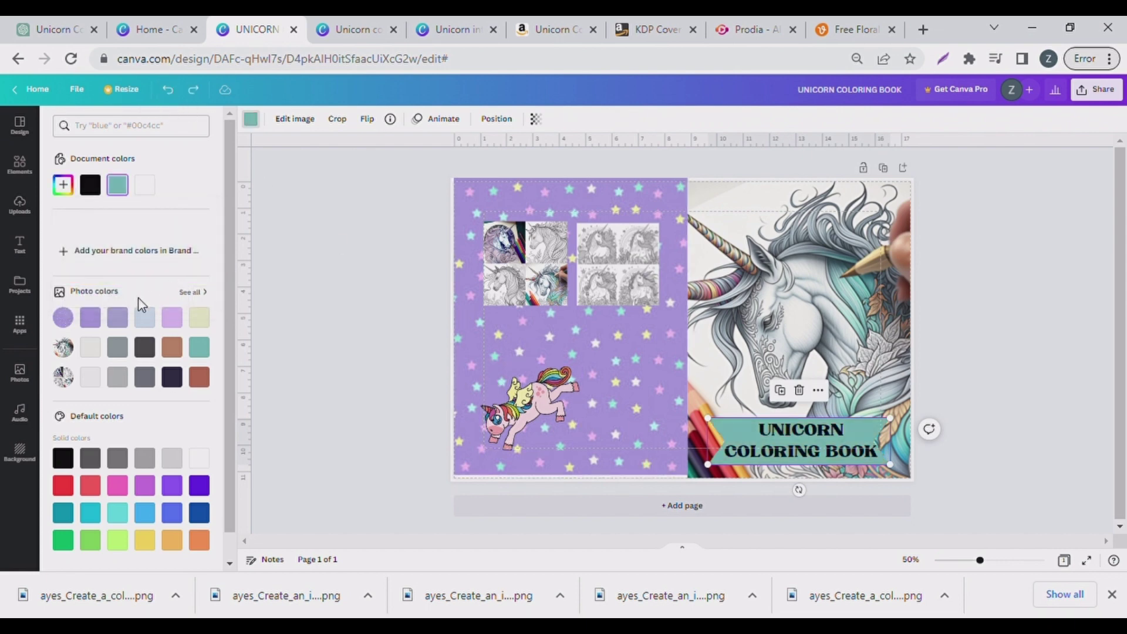
{"action": "left_click", "coordinate": [64, 192]}
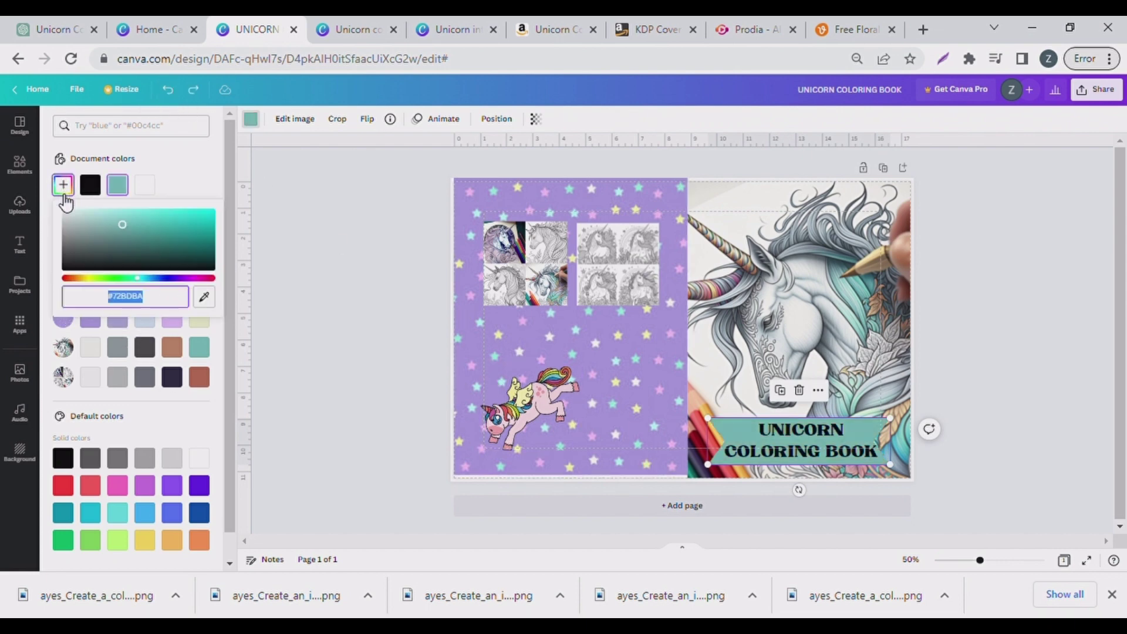
{"action": "mouse_move", "coordinate": [129, 233]}
{"action": "left_mouse_down"}
{"action": "mouse_move", "coordinate": [141, 260]}
{"action": "mouse_move", "coordinate": [142, 232]}
{"action": "left_mouse_up"}
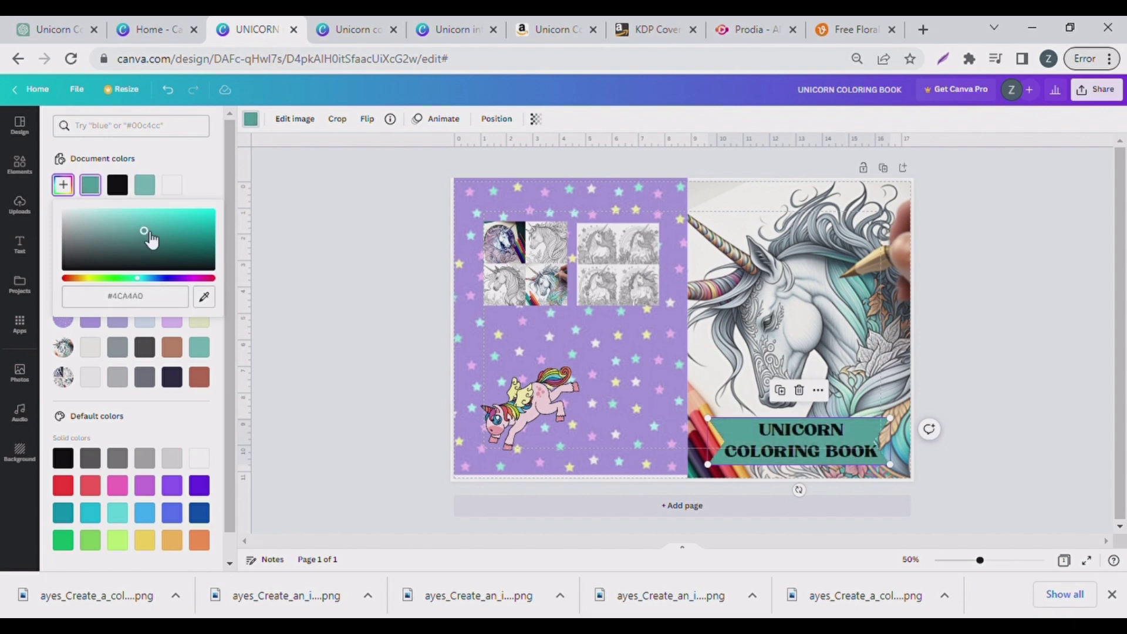
{"action": "key", "text": "Escape"}
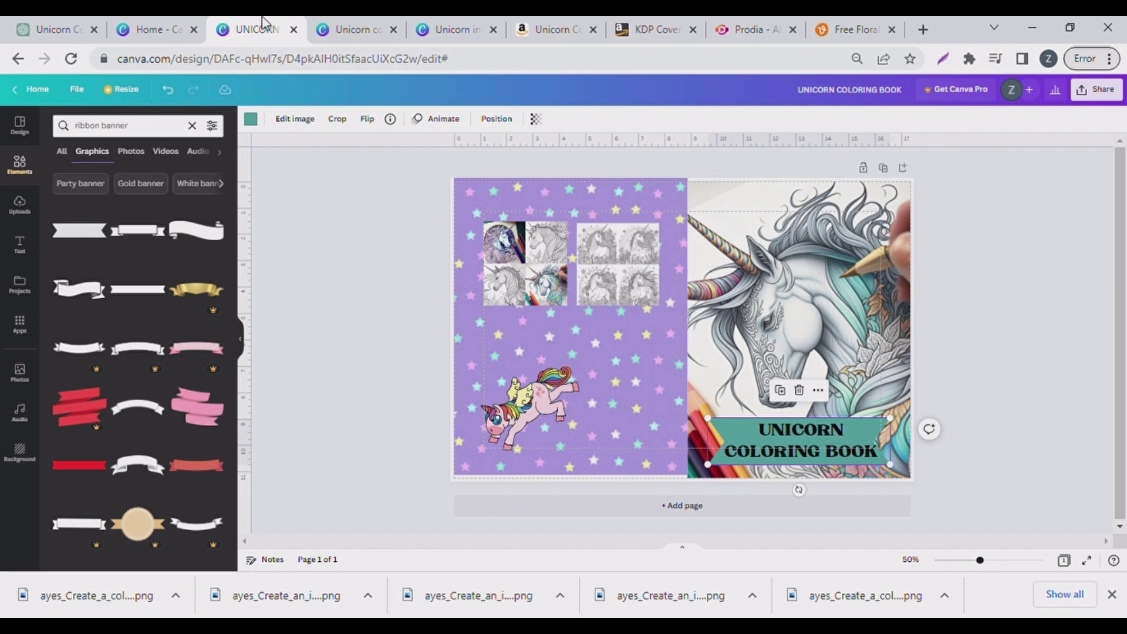
Create a new 8.5 × 11 in design and insert the uploaded standing unicorn line drawing, flipped horizontally
{"action": "left_click", "coordinate": [158, 19]}
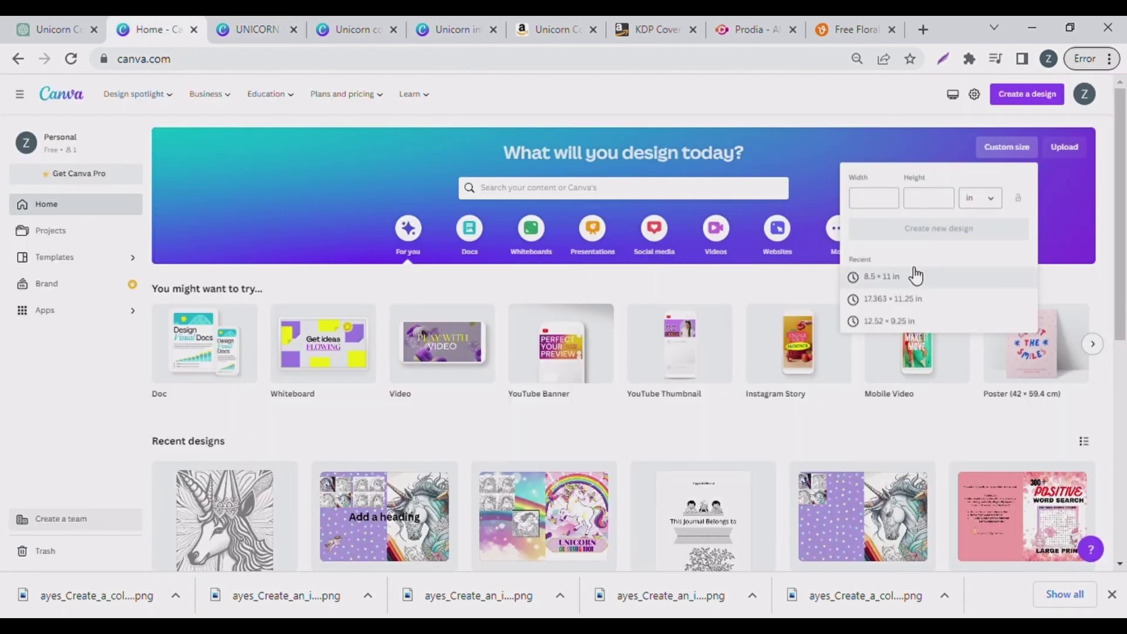
{"action": "left_click", "coordinate": [873, 279]}
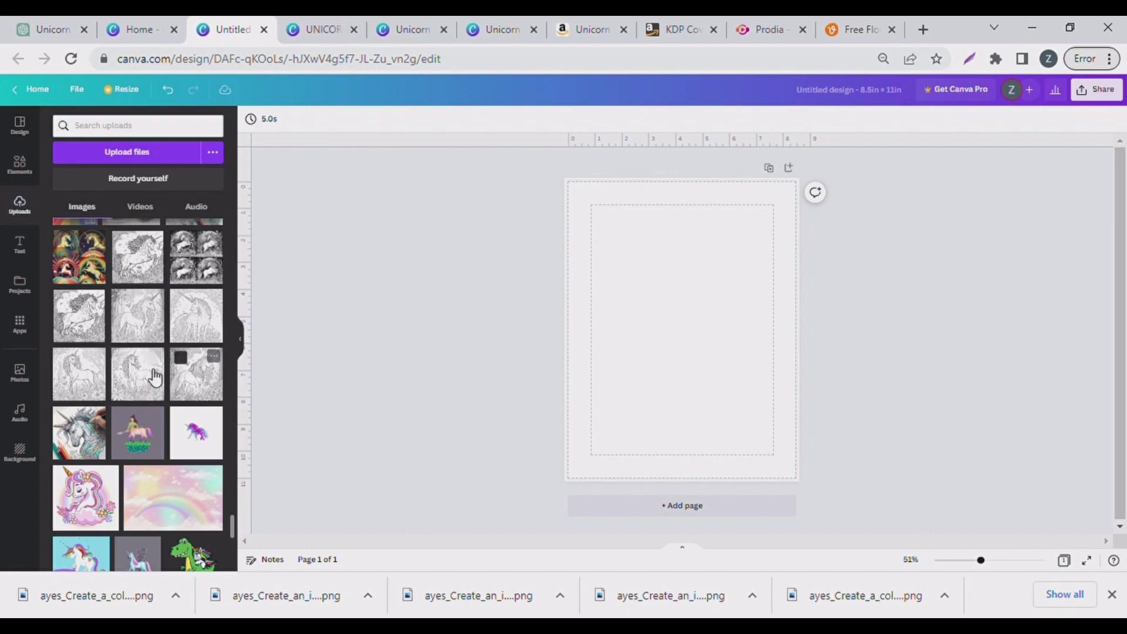
{"action": "left_click", "coordinate": [144, 374]}
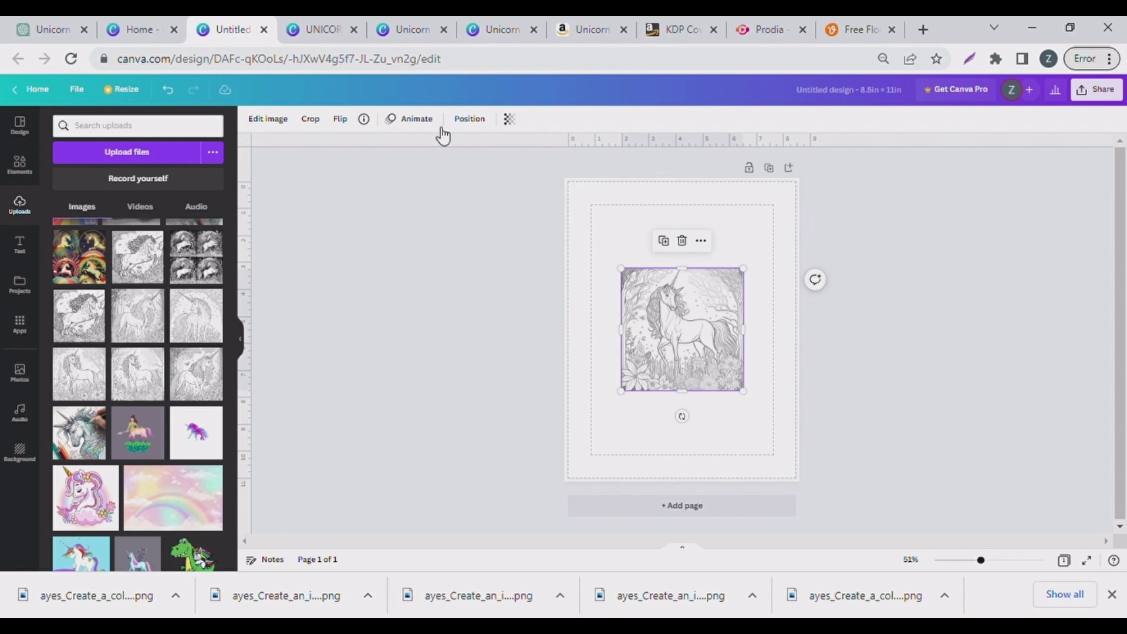
{"action": "left_click", "coordinate": [340, 123]}
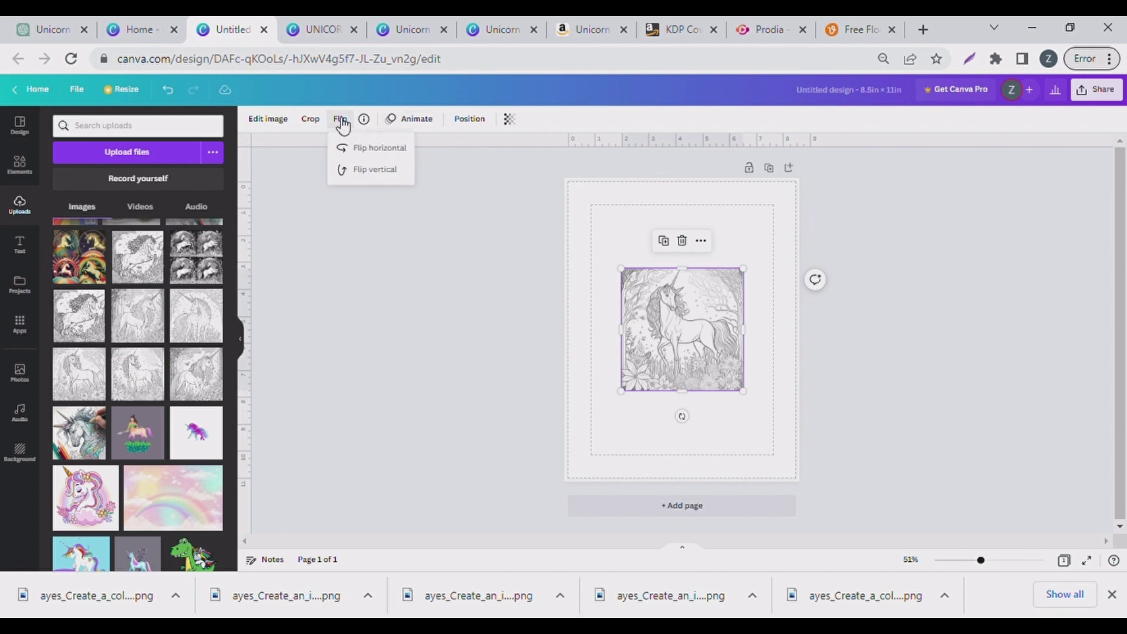
{"action": "left_click", "coordinate": [381, 148]}
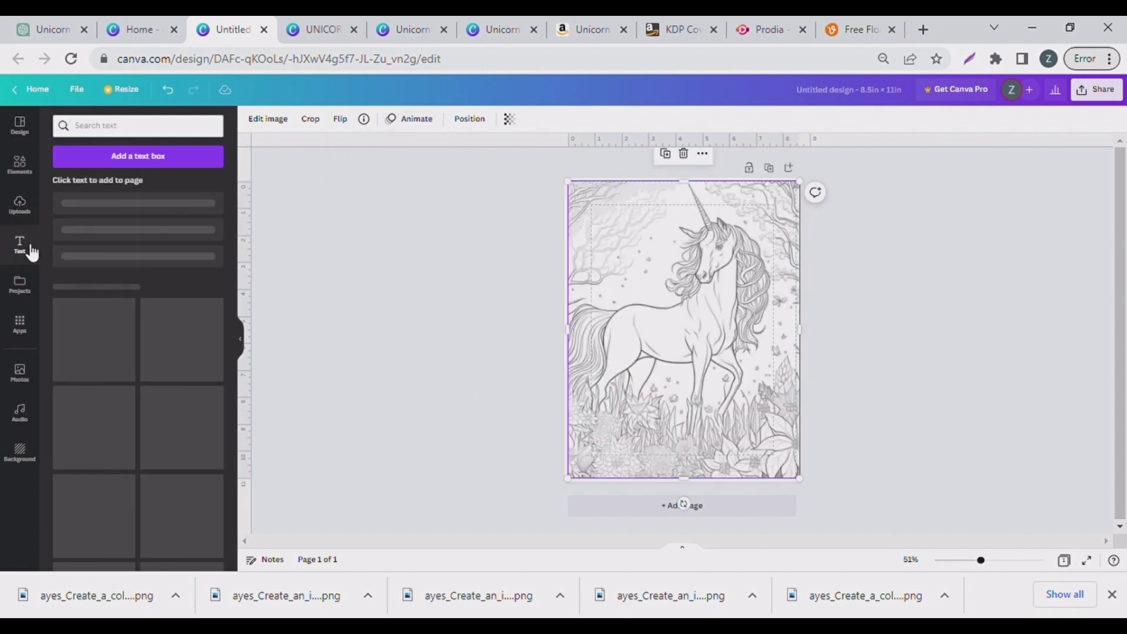
Add a heading reading UNICORN COLORING in the Bugaki font at size 48
{"action": "left_click", "coordinate": [150, 215]}
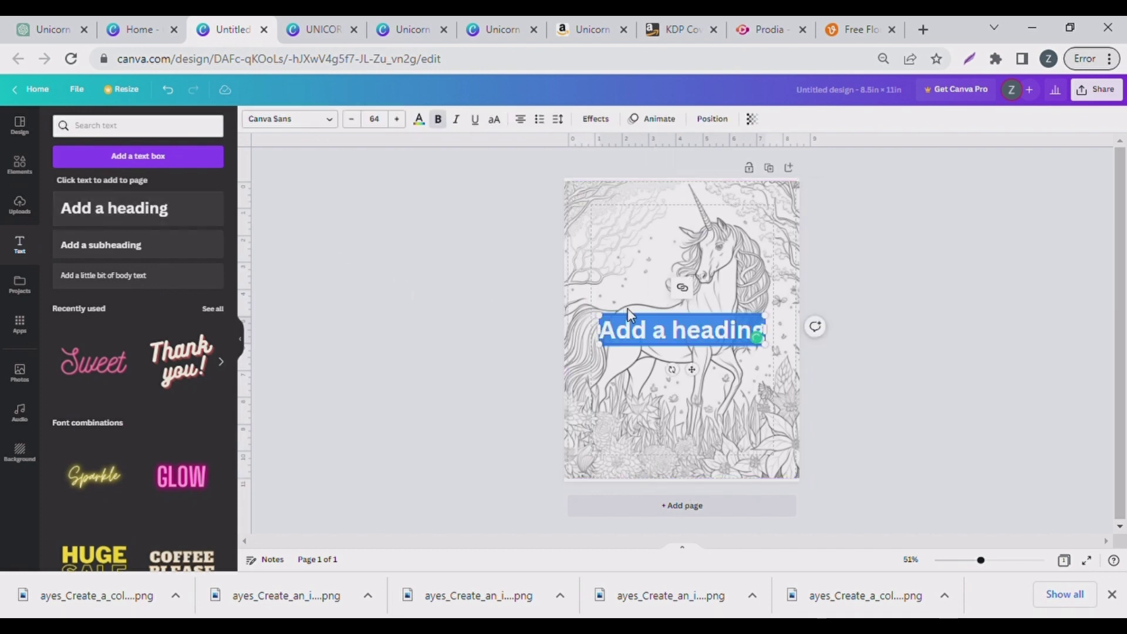
{"action": "type", "text": "UN"}
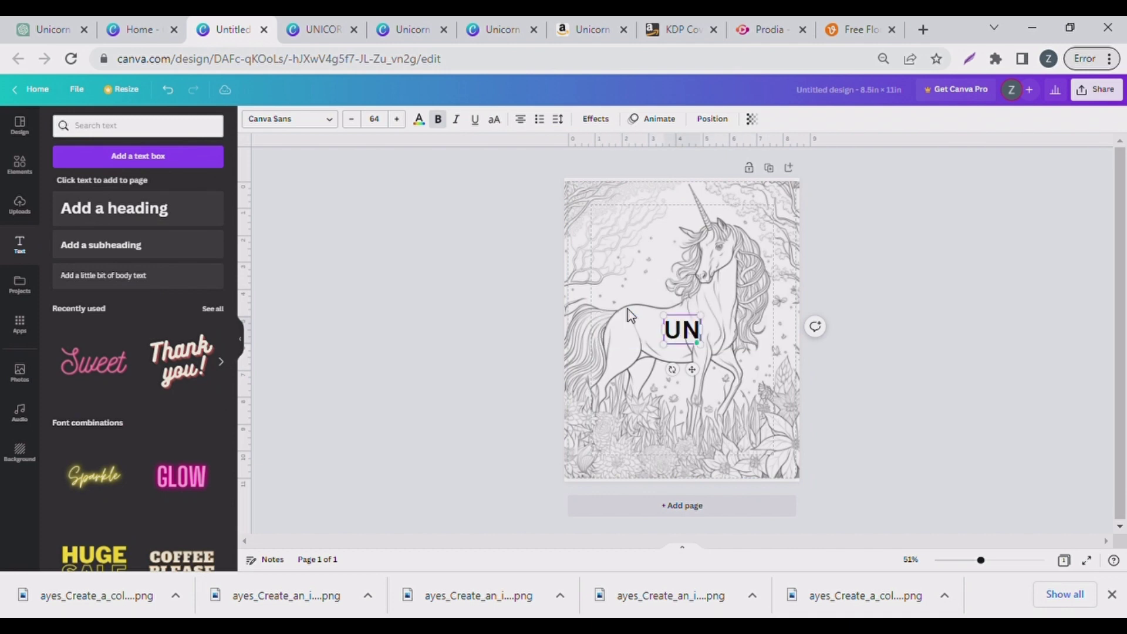
{"action": "type", "text": "ICORN COLORING"}
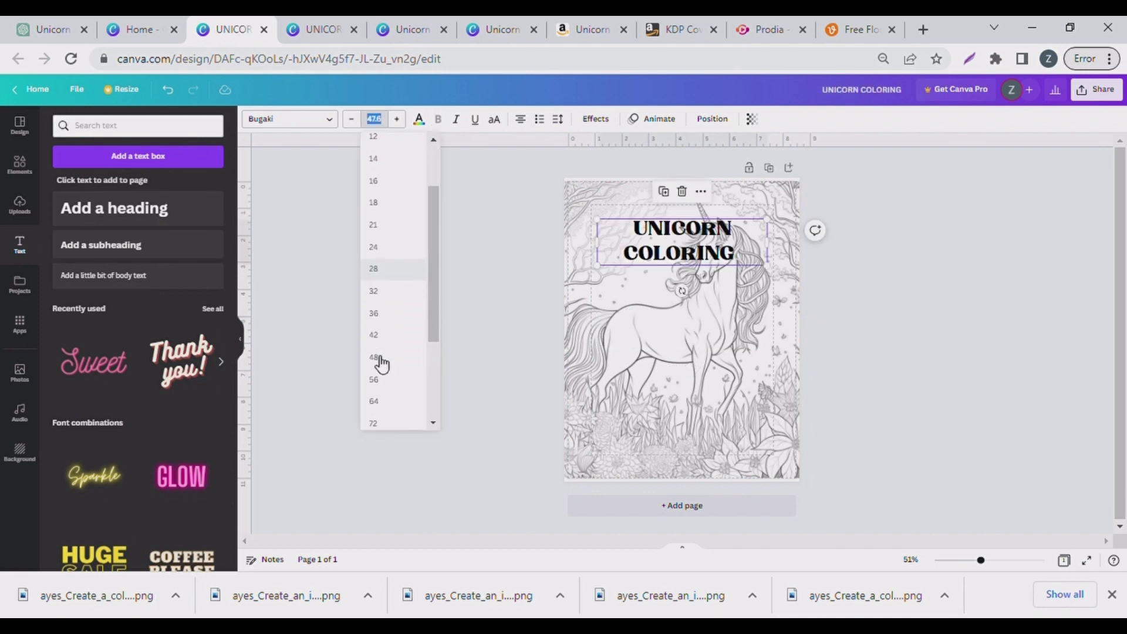
{"action": "left_click", "coordinate": [375, 357]}
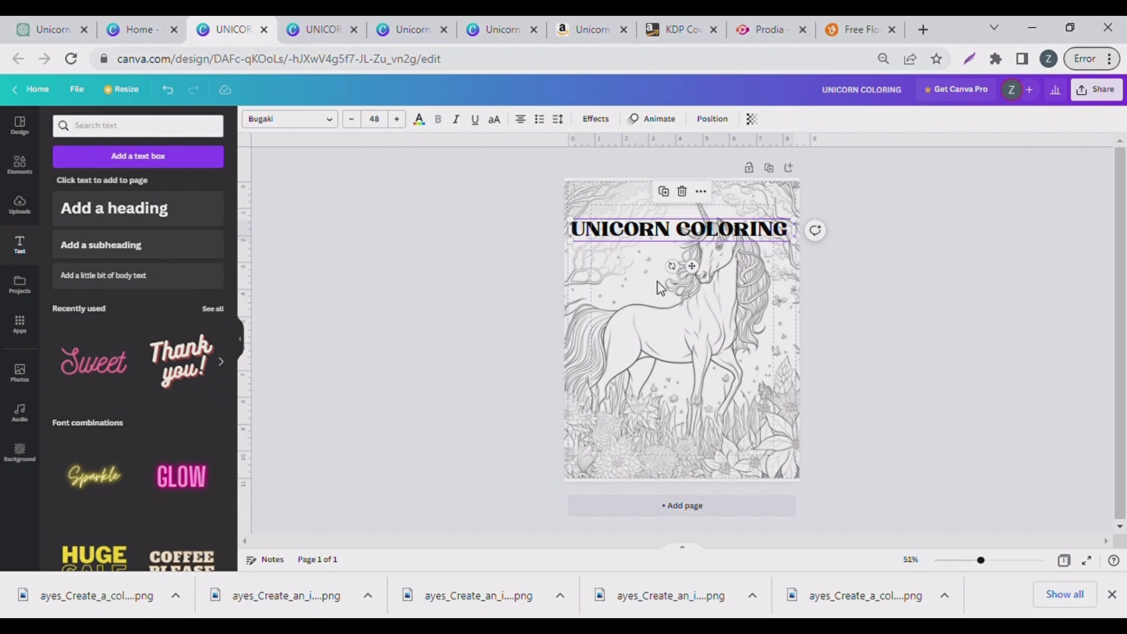
Narrow the UNICORN COLORING text box so it wraps onto two lines, and center it in the page's upper part
{"action": "left_click_drag", "start_coordinate": [716, 237], "coordinate": [725, 276]}
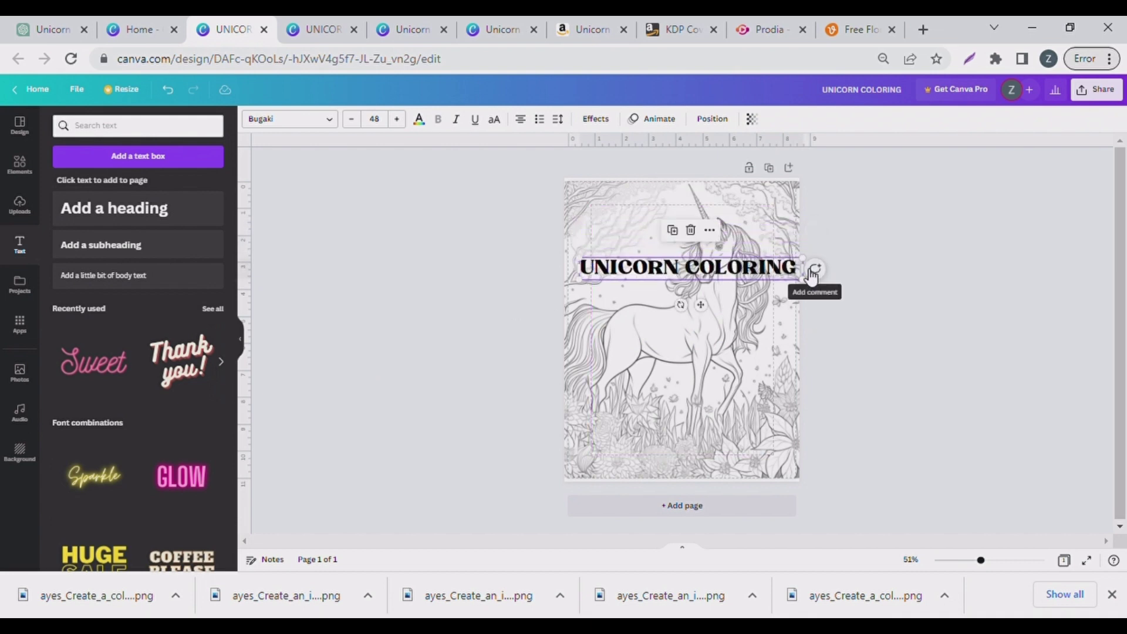
{"action": "left_click_drag", "start_coordinate": [814, 274], "coordinate": [757, 277]}
{"action": "left_click_drag", "start_coordinate": [675, 282], "coordinate": [692, 247]}
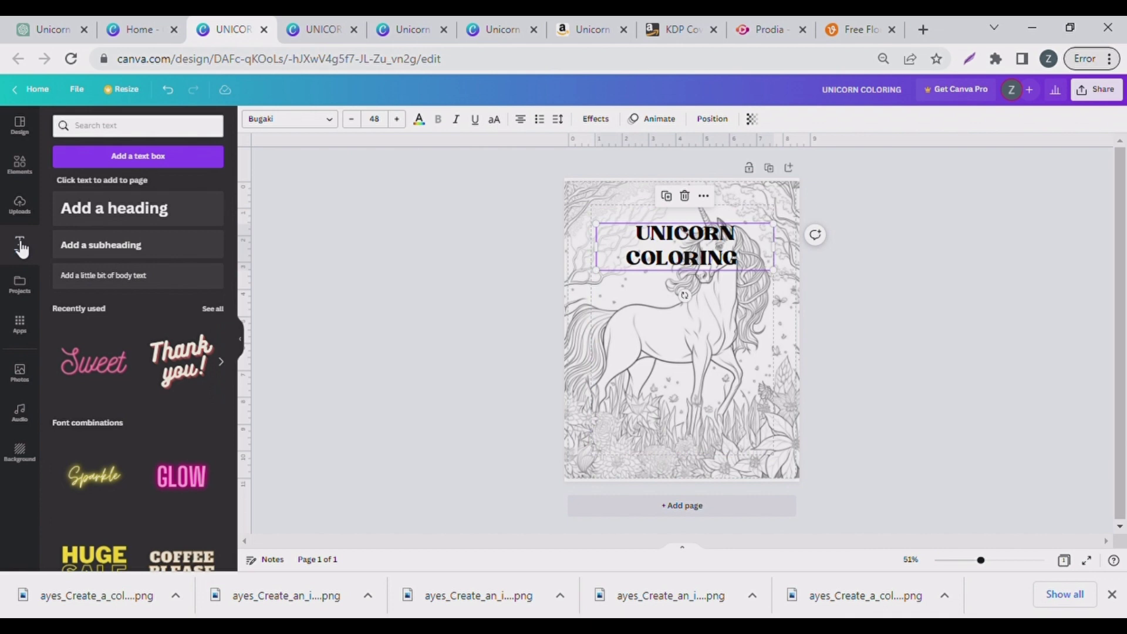
Add a plain horizontal line shape to the page for writing the owner's name
{"action": "left_click", "coordinate": [21, 165]}
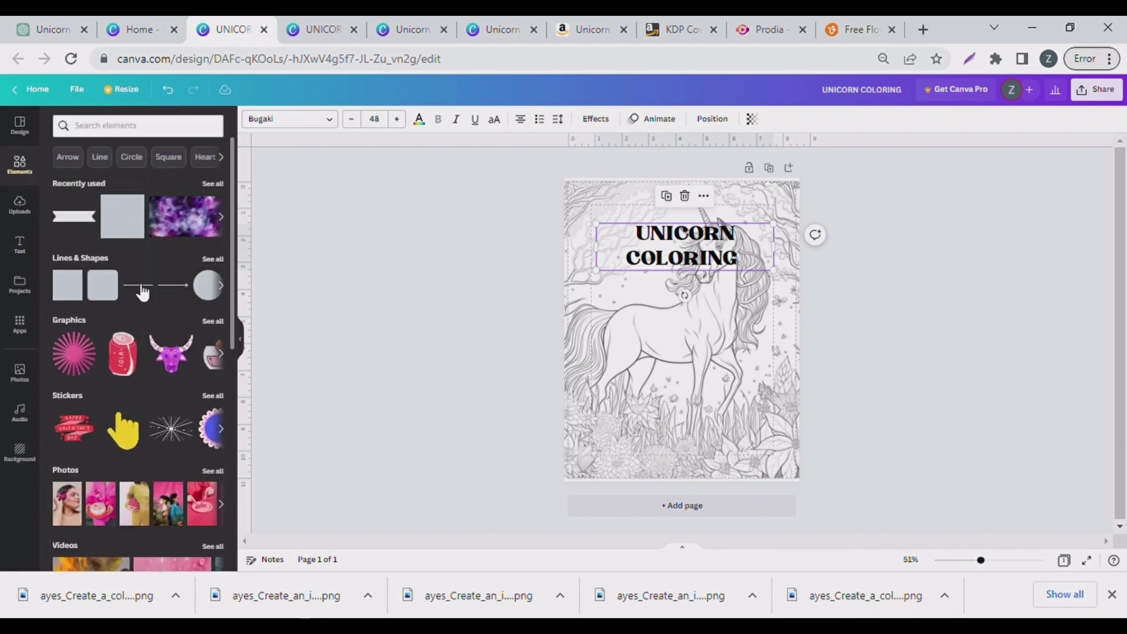
{"action": "left_click", "coordinate": [142, 292]}
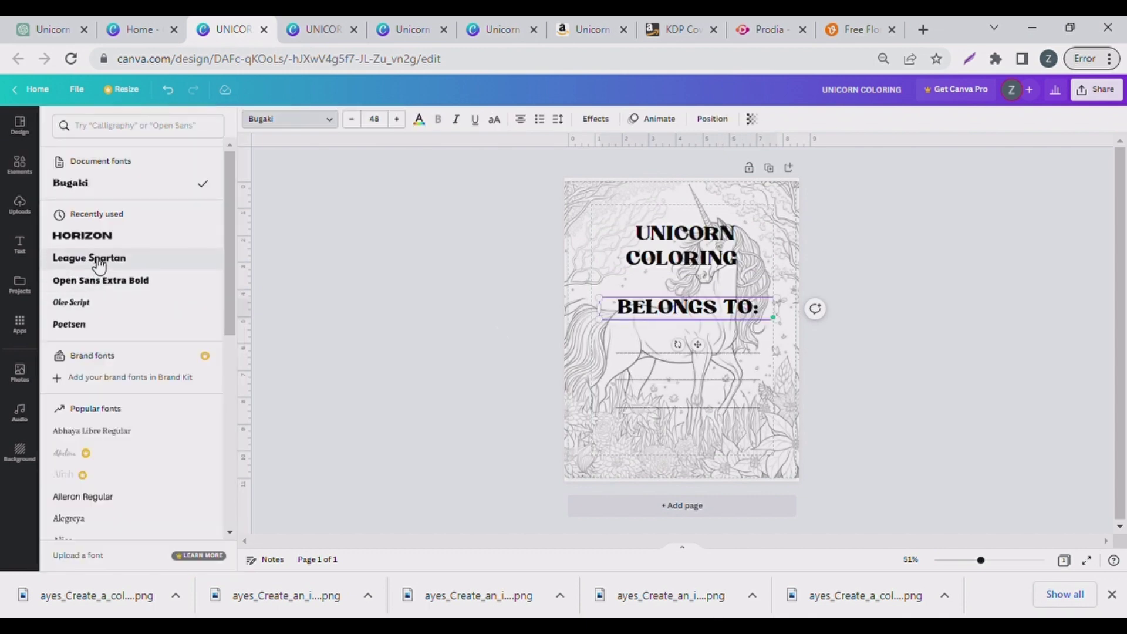
Change the font of the BELONGS TO: text to Lobster Two
{"action": "left_click", "coordinate": [137, 135]}
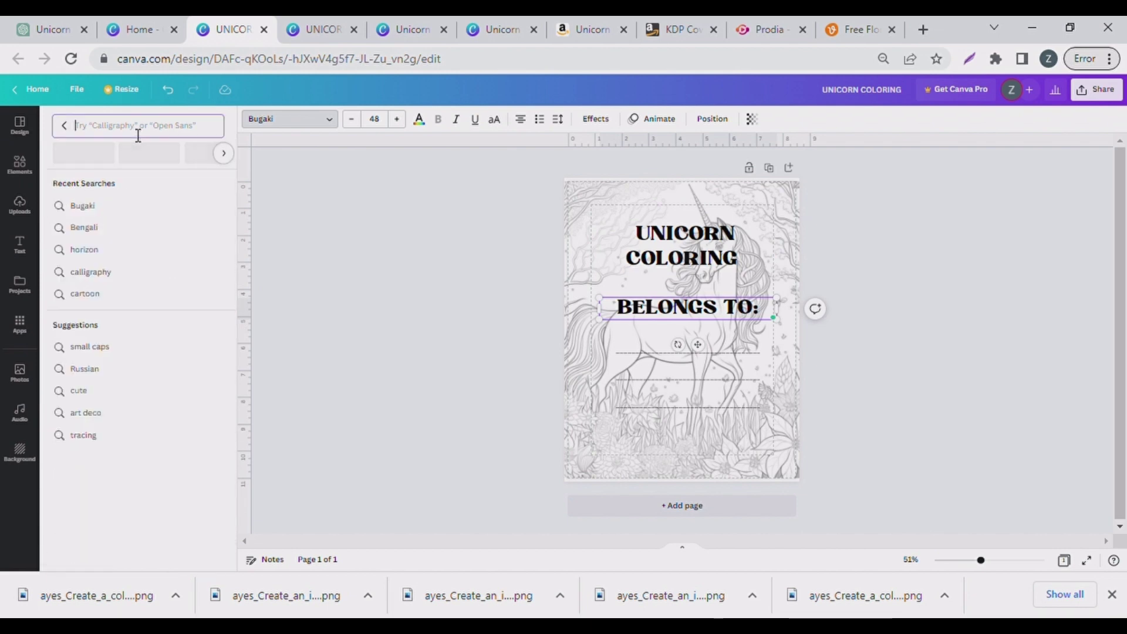
{"action": "type", "text": "LOB"}
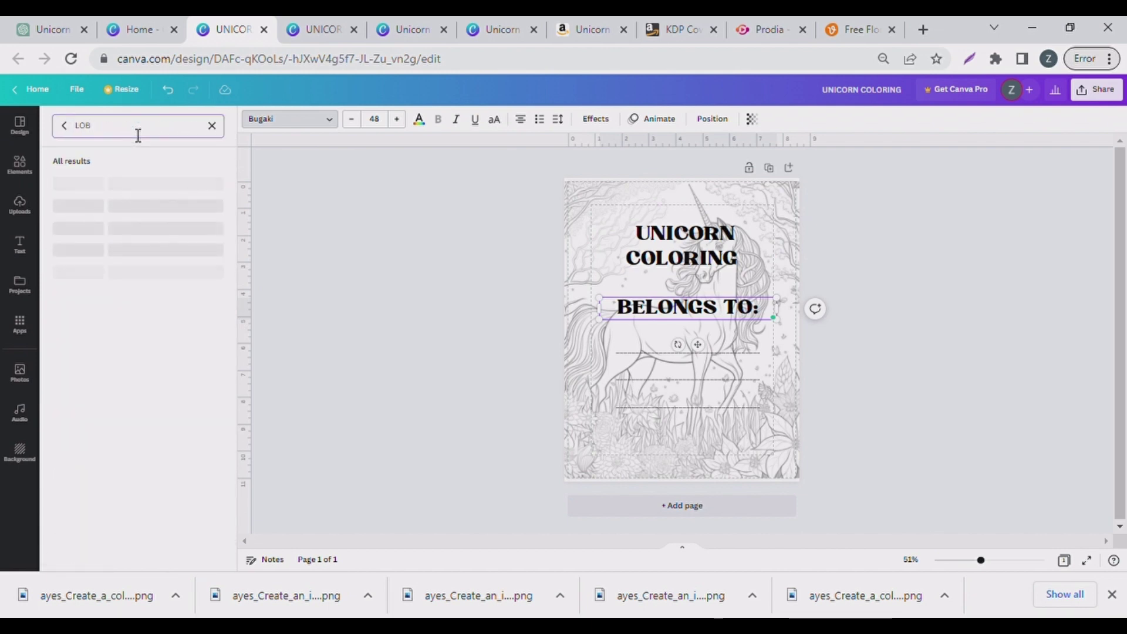
{"action": "left_click", "coordinate": [87, 209]}
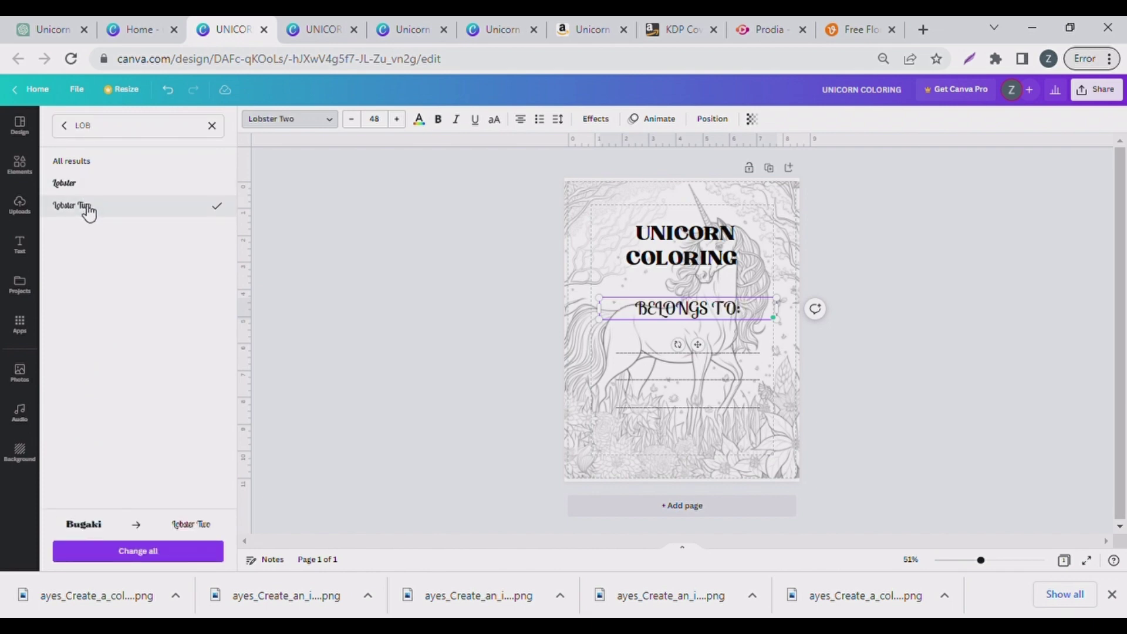
Move the BELONGS TO: text slightly down so it sits centered between the heading and the writing lines
{"action": "left_click", "coordinate": [764, 283]}
{"action": "left_click_drag", "start_coordinate": [719, 321], "coordinate": [710, 324]}
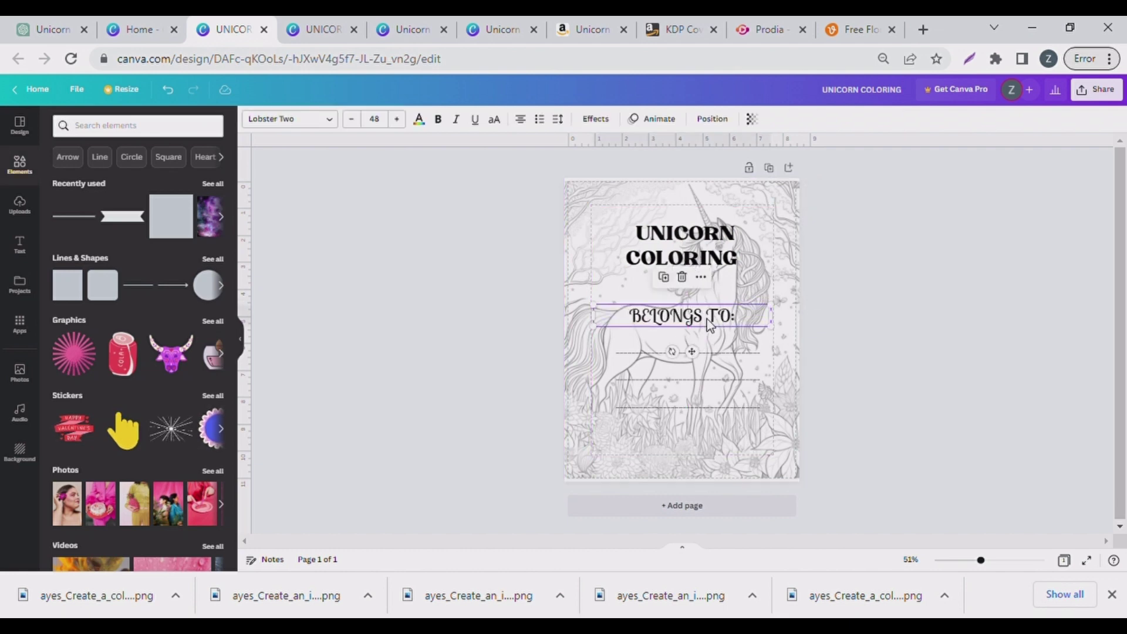
{"action": "left_click", "coordinate": [891, 327]}
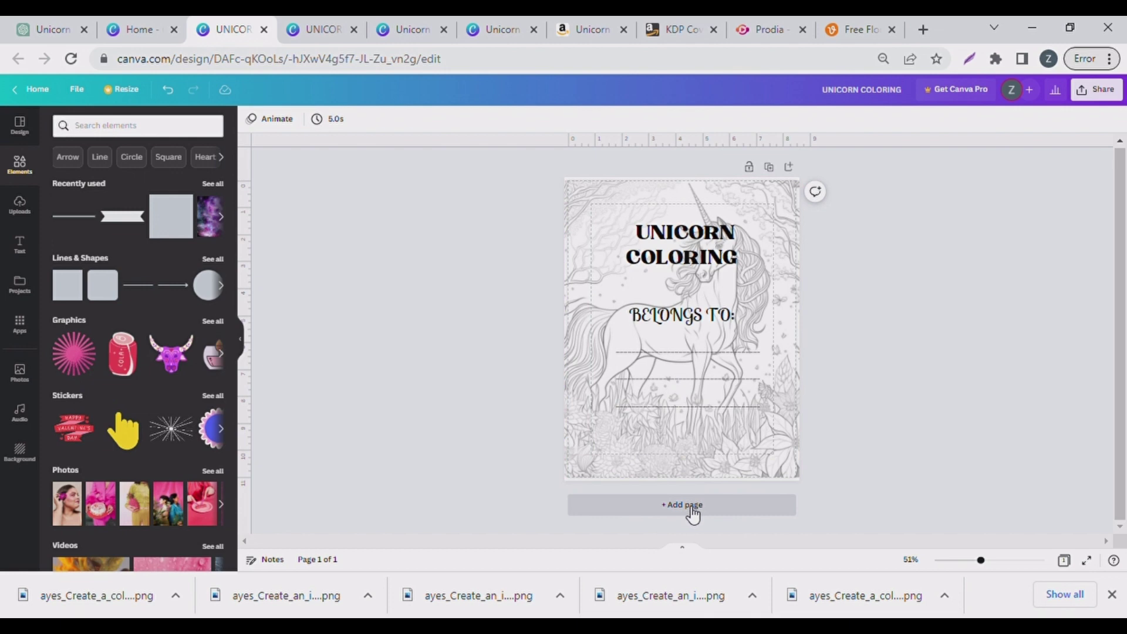
Duplicate the belongs-to page and delete the heading, BELONGS TO: text and writing lines from the copy, keeping the unicorn background
{"action": "left_click", "coordinate": [769, 167]}
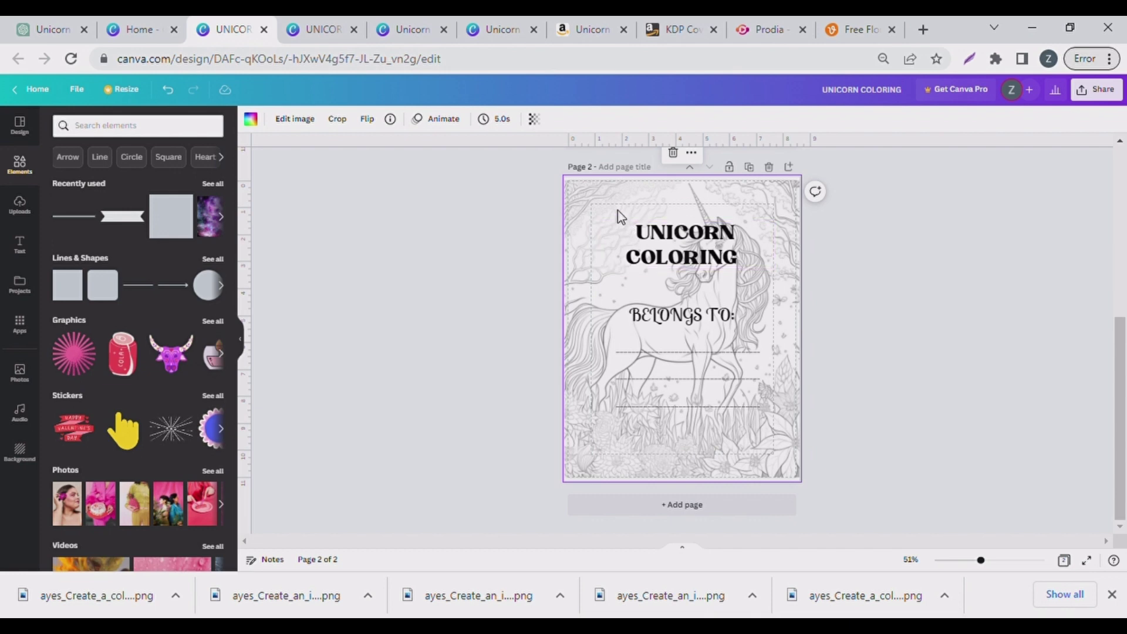
{"action": "left_click_drag", "start_coordinate": [616, 210], "coordinate": [772, 449]}
{"action": "key", "text": "Delete"}
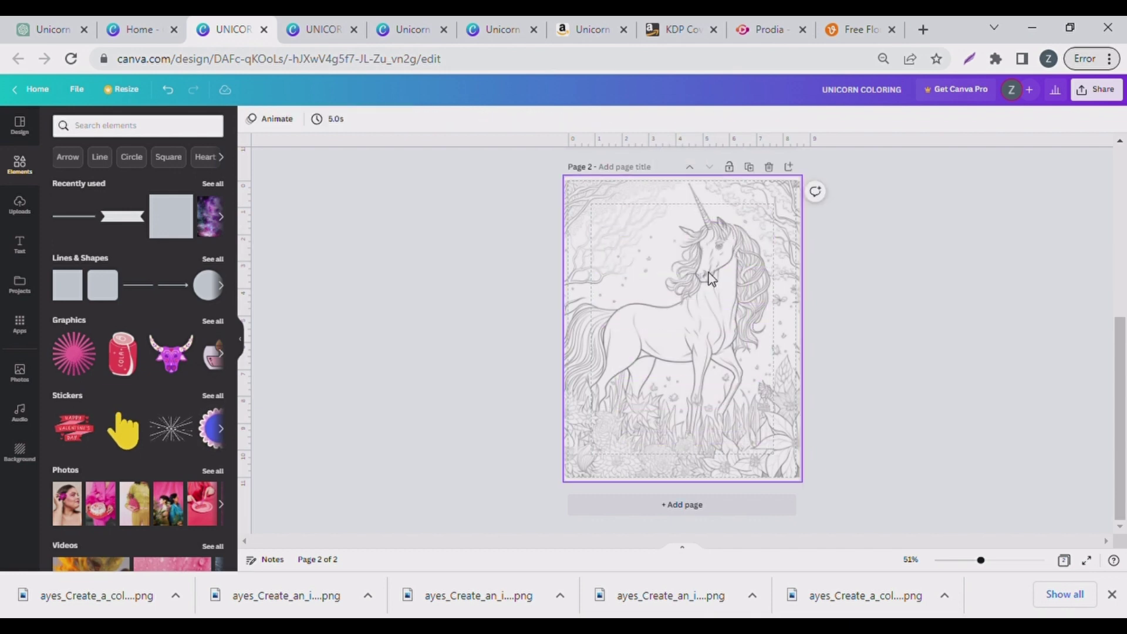
{"action": "left_click", "coordinate": [677, 239]}
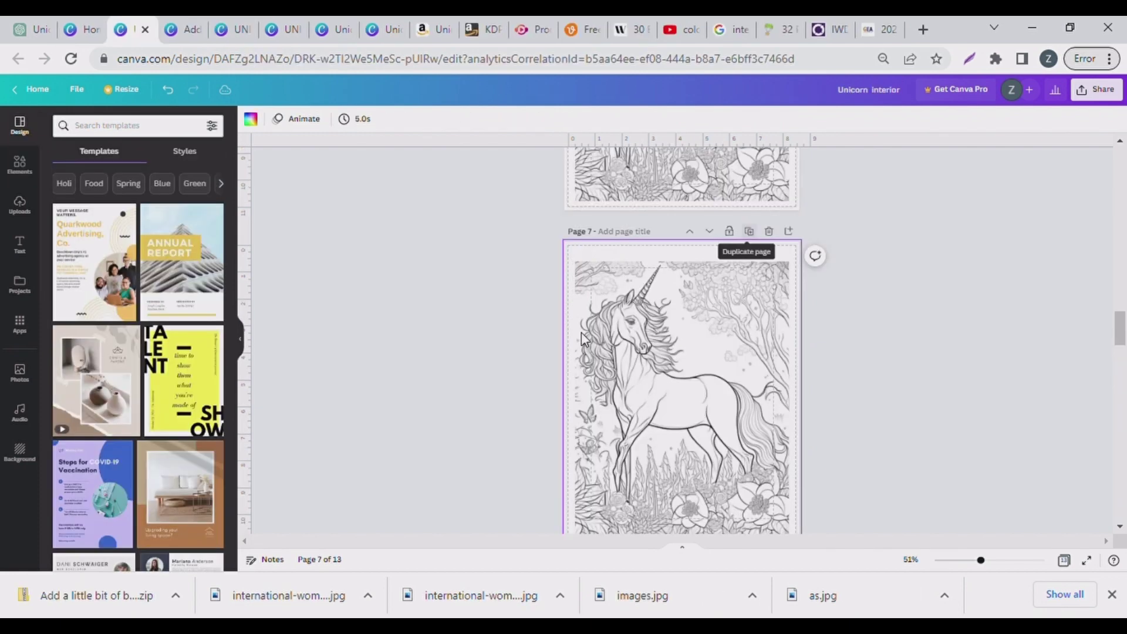
Delete the unicorn artwork from page 6 of the Unicorn interior design to make it a blank page
{"action": "scroll", "coordinate": [583, 339], "scroll_direction": "up", "scroll_amount": 5}
{"action": "left_click_drag", "start_coordinate": [558, 297], "coordinate": [822, 566]}
{"action": "key", "text": "Delete"}
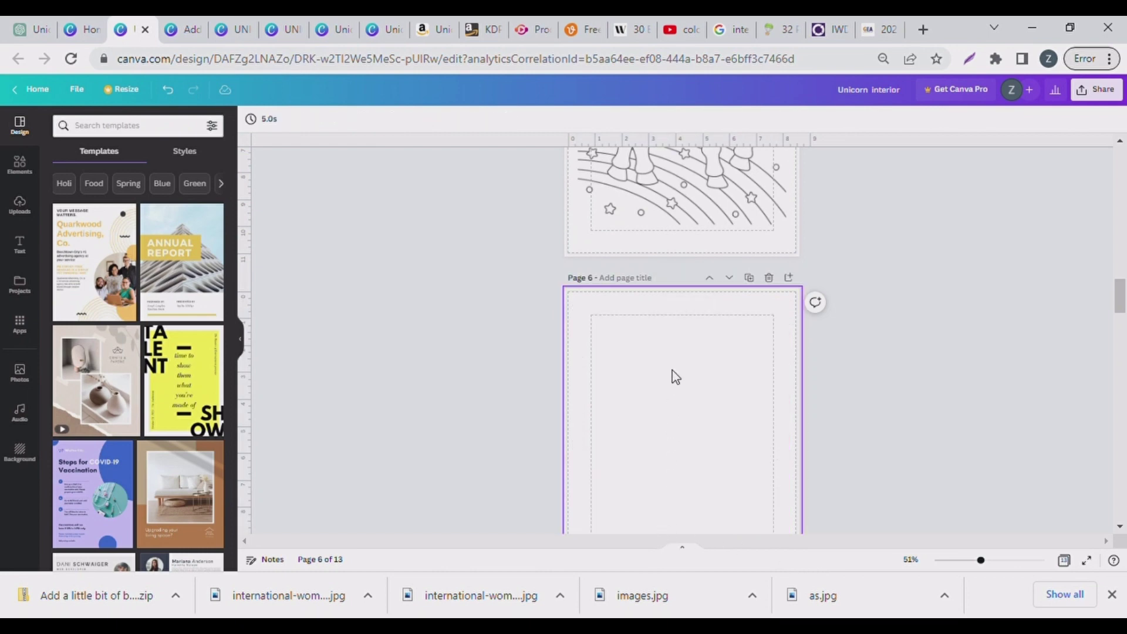
Duplicate page 8 and delete the artwork from the first copy, making a blank page before the forest unicorn
{"action": "scroll", "coordinate": [675, 377], "scroll_direction": "up", "scroll_amount": 15}
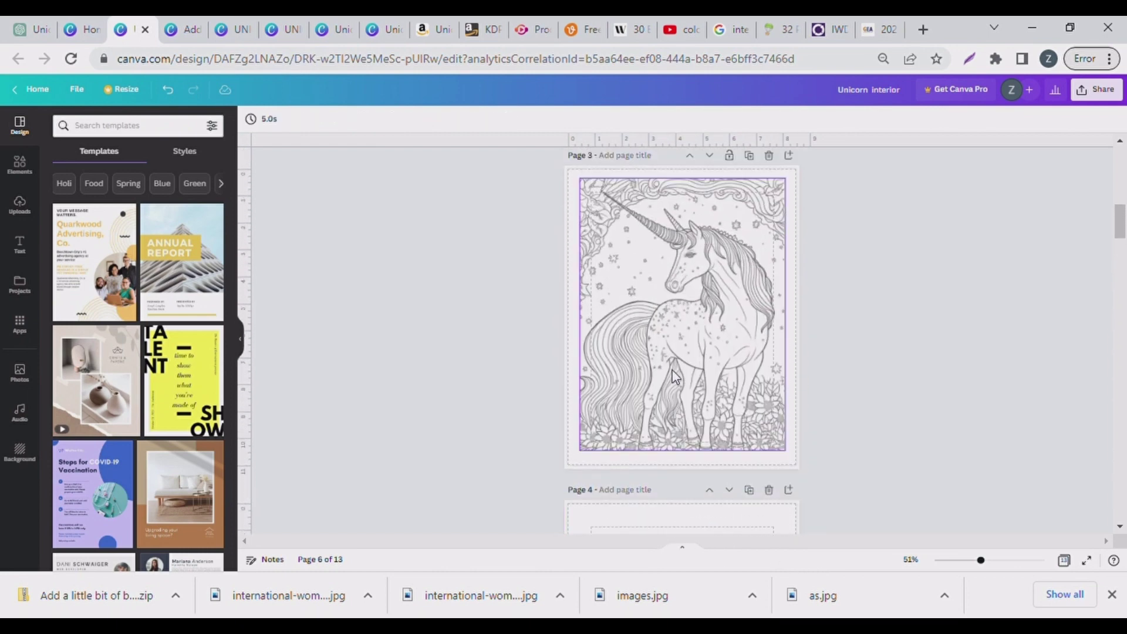
{"action": "scroll", "coordinate": [675, 377], "scroll_direction": "down", "scroll_amount": 15}
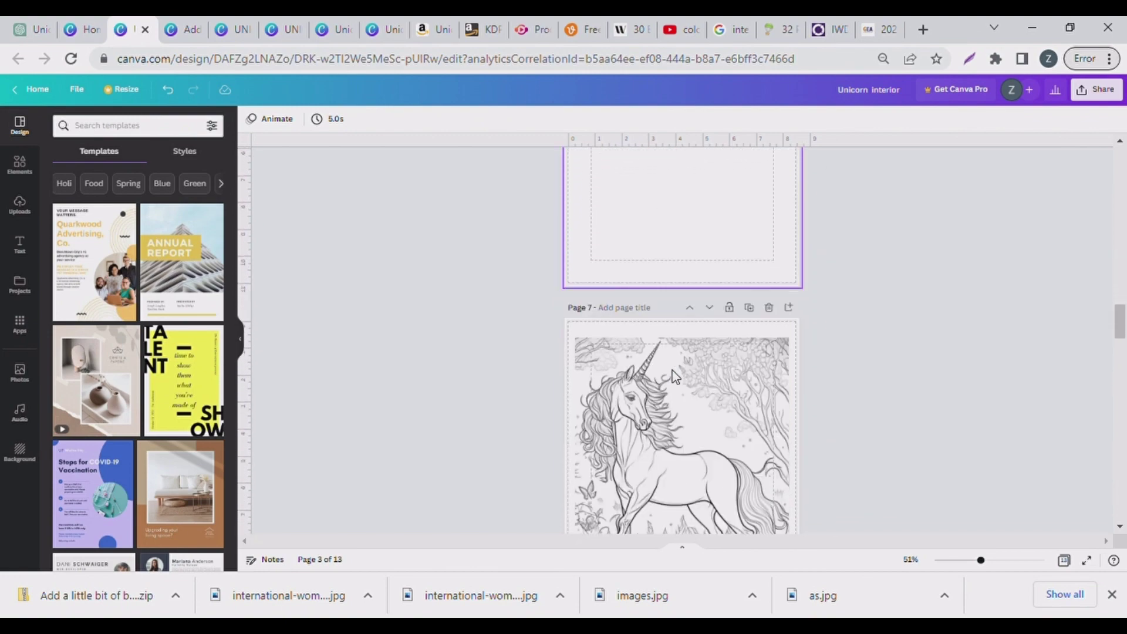
{"action": "scroll", "coordinate": [676, 377], "scroll_direction": "down", "scroll_amount": 3}
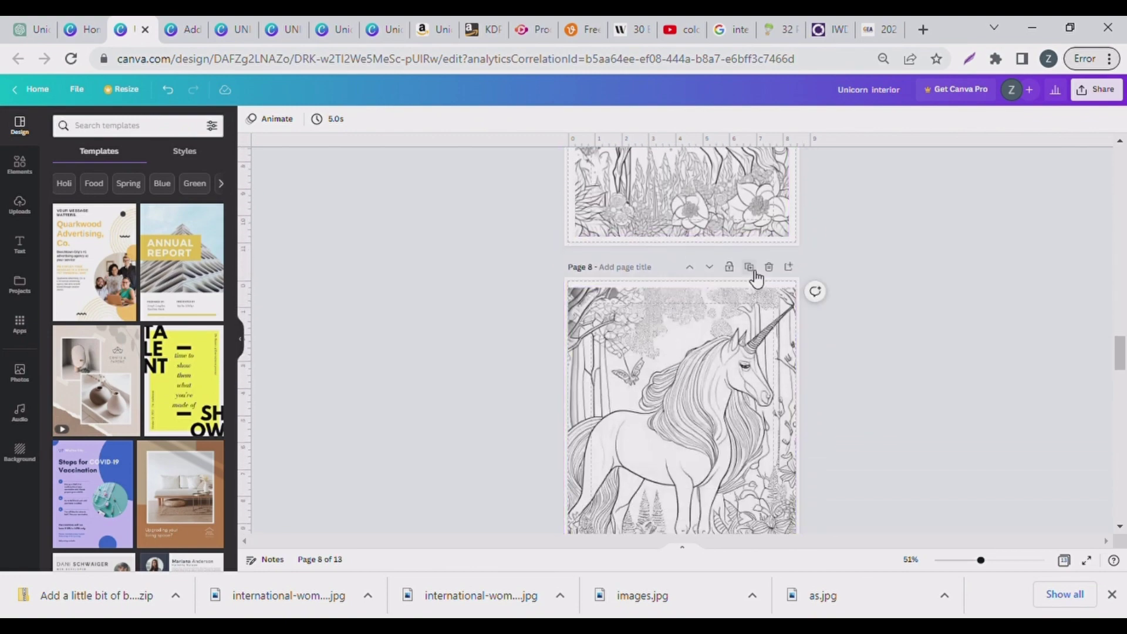
{"action": "left_click", "coordinate": [750, 268]}
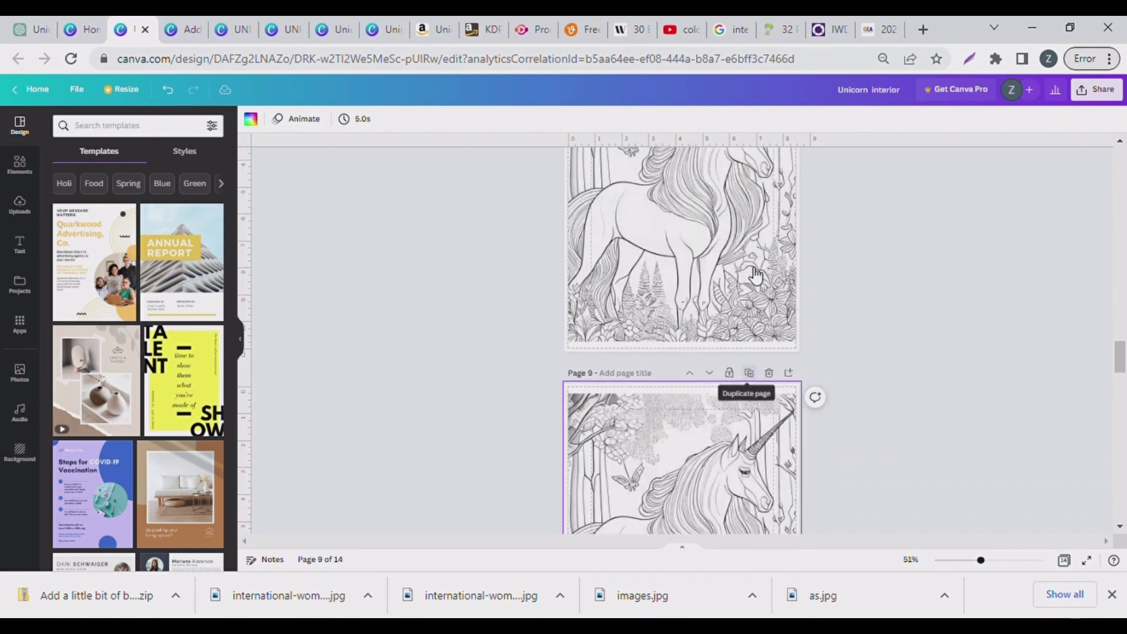
{"action": "scroll", "coordinate": [755, 275], "scroll_direction": "up", "scroll_amount": 3}
{"action": "left_click_drag", "start_coordinate": [540, 304], "coordinate": [824, 501]}
{"action": "key", "text": "Delete"}
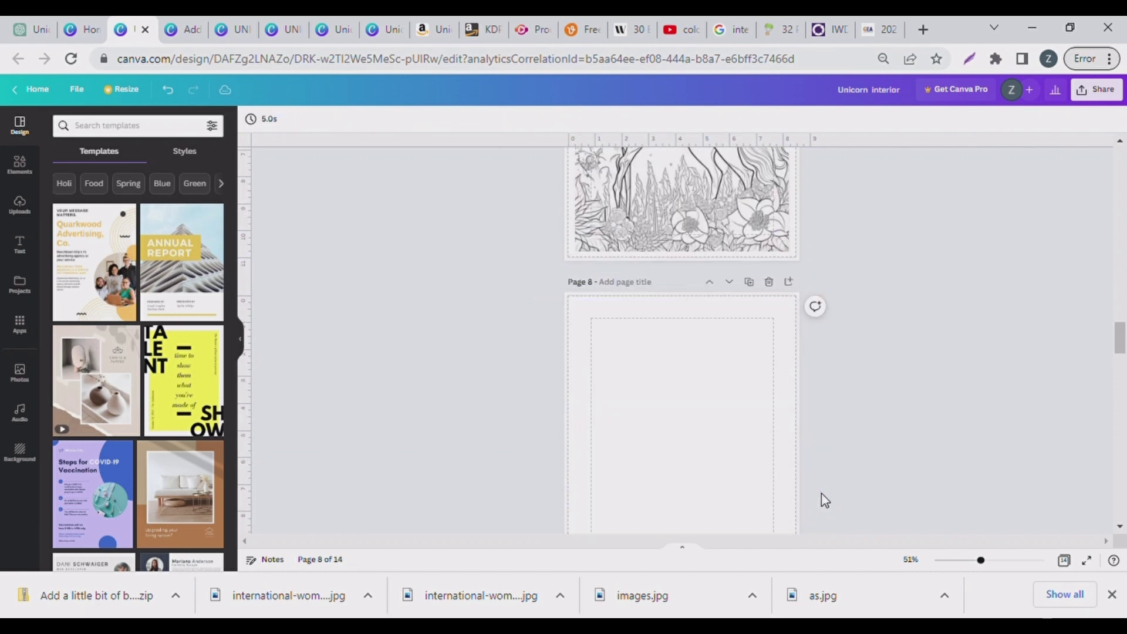
Duplicate page 10 and delete all the artwork from the first copy, making a blank page before the moon-and-stars unicorn drawing
{"action": "left_click", "coordinate": [702, 362]}
{"action": "scroll", "coordinate": [700, 367], "scroll_direction": "down", "scroll_amount": 2}
{"action": "scroll", "coordinate": [701, 368], "scroll_direction": "up", "scroll_amount": 5}
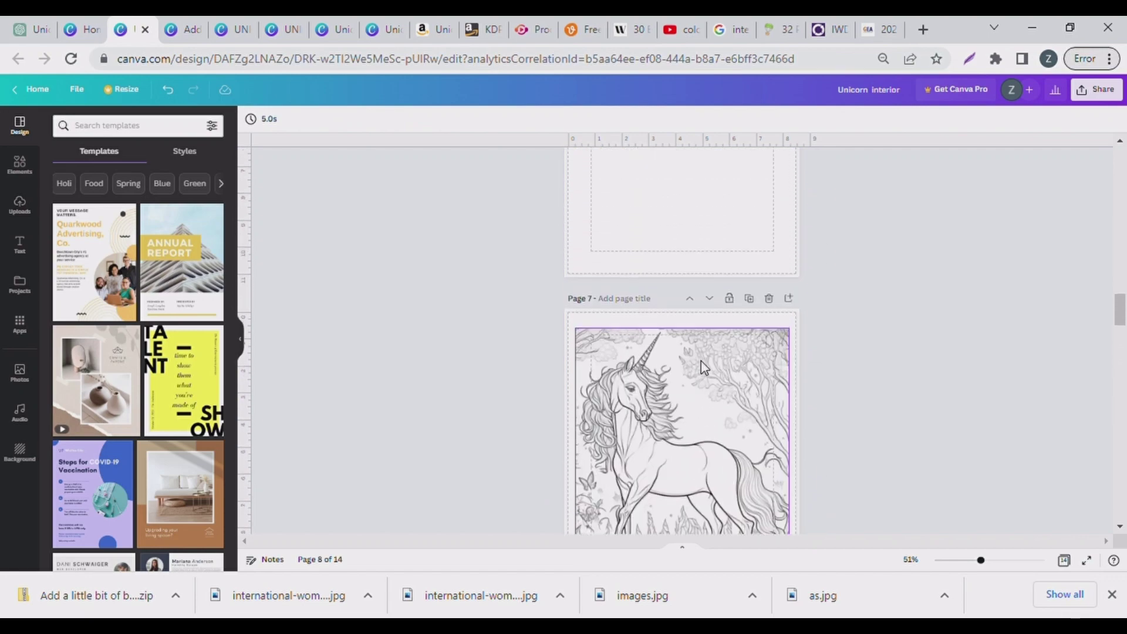
{"action": "scroll", "coordinate": [702, 368], "scroll_direction": "down", "scroll_amount": 10}
{"action": "scroll", "coordinate": [702, 368], "scroll_direction": "down", "scroll_amount": 3}
{"action": "left_click", "coordinate": [612, 322]}
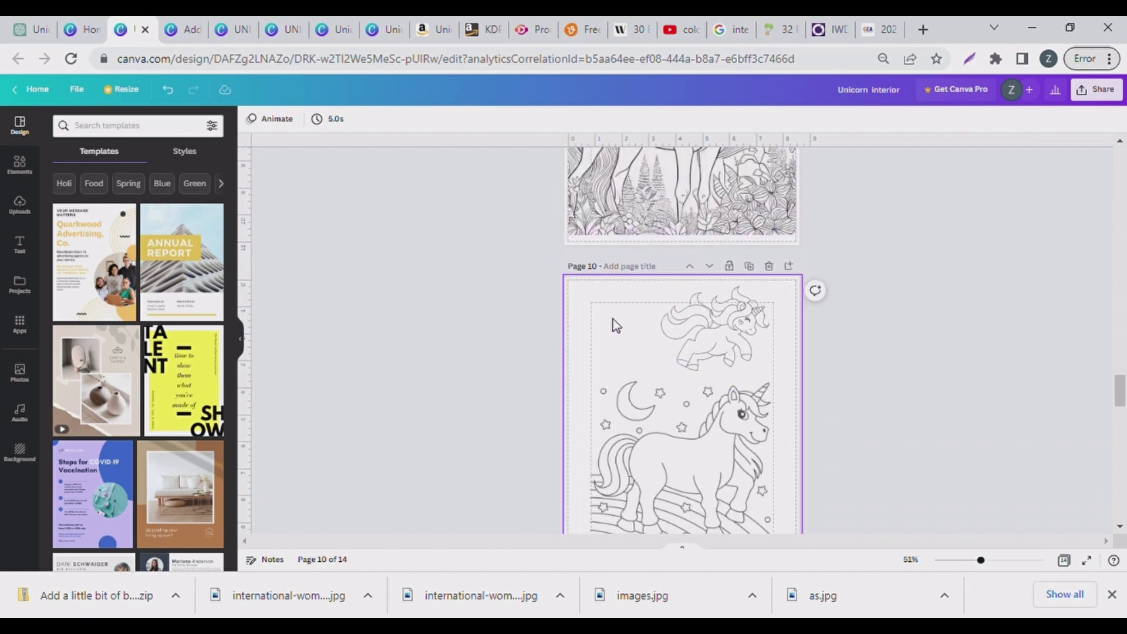
{"action": "left_click", "coordinate": [750, 267]}
{"action": "scroll", "coordinate": [722, 217], "scroll_direction": "up", "scroll_amount": 3}
{"action": "scroll", "coordinate": [722, 218], "scroll_direction": "up", "scroll_amount": 8}
{"action": "scroll", "coordinate": [723, 217], "scroll_direction": "down", "scroll_amount": 6}
{"action": "scroll", "coordinate": [722, 217], "scroll_direction": "down", "scroll_amount": 1}
{"action": "left_click_drag", "start_coordinate": [558, 224], "coordinate": [844, 518]}
{"action": "key", "text": "Delete"}
Duplicate page 12 and clear the artwork from the first copy, making a blank page before the unicorn among flowers
{"action": "scroll", "coordinate": [617, 476], "scroll_direction": "down", "scroll_amount": 4}
{"action": "scroll", "coordinate": [618, 473], "scroll_direction": "down", "scroll_amount": 4}
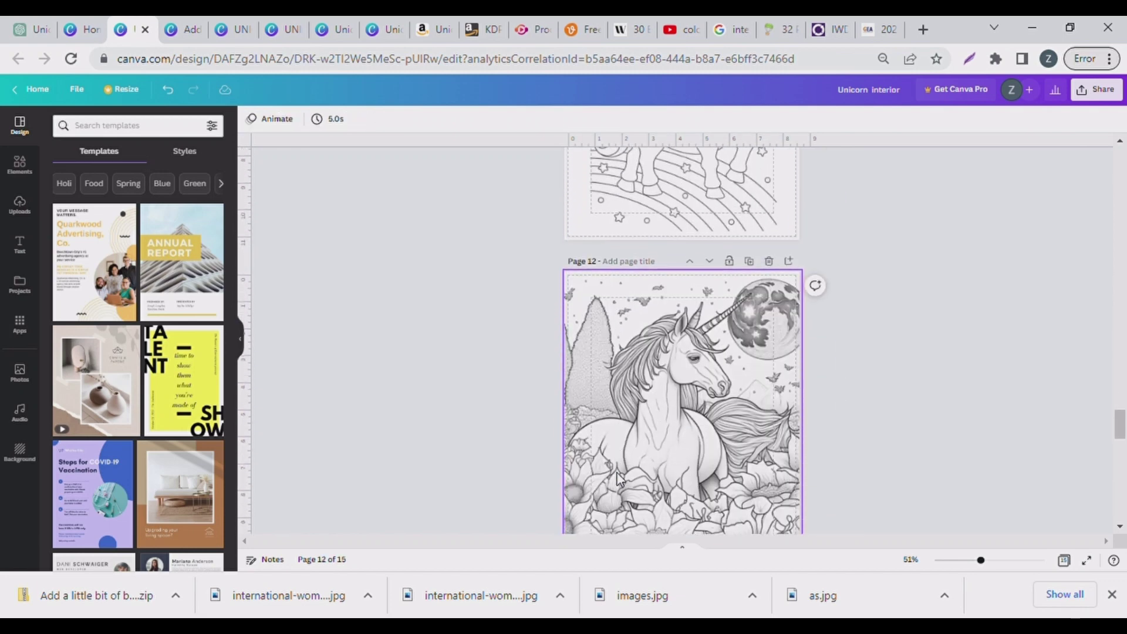
{"action": "left_click", "coordinate": [749, 258]}
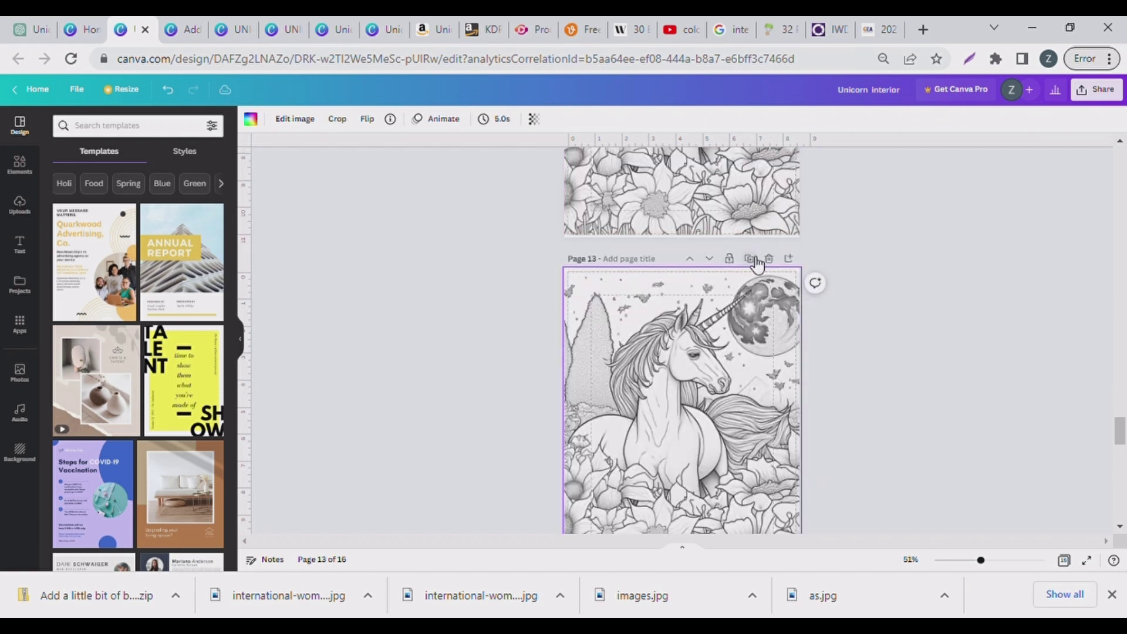
{"action": "scroll", "coordinate": [672, 194], "scroll_direction": "up", "scroll_amount": 5}
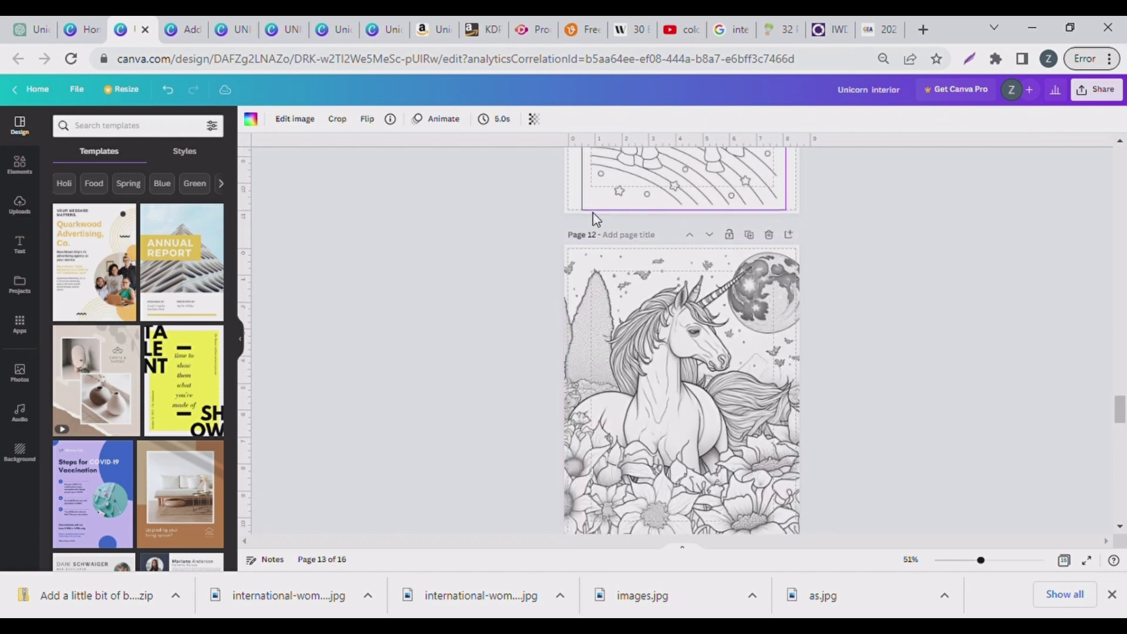
{"action": "left_click_drag", "start_coordinate": [537, 239], "coordinate": [861, 535]}
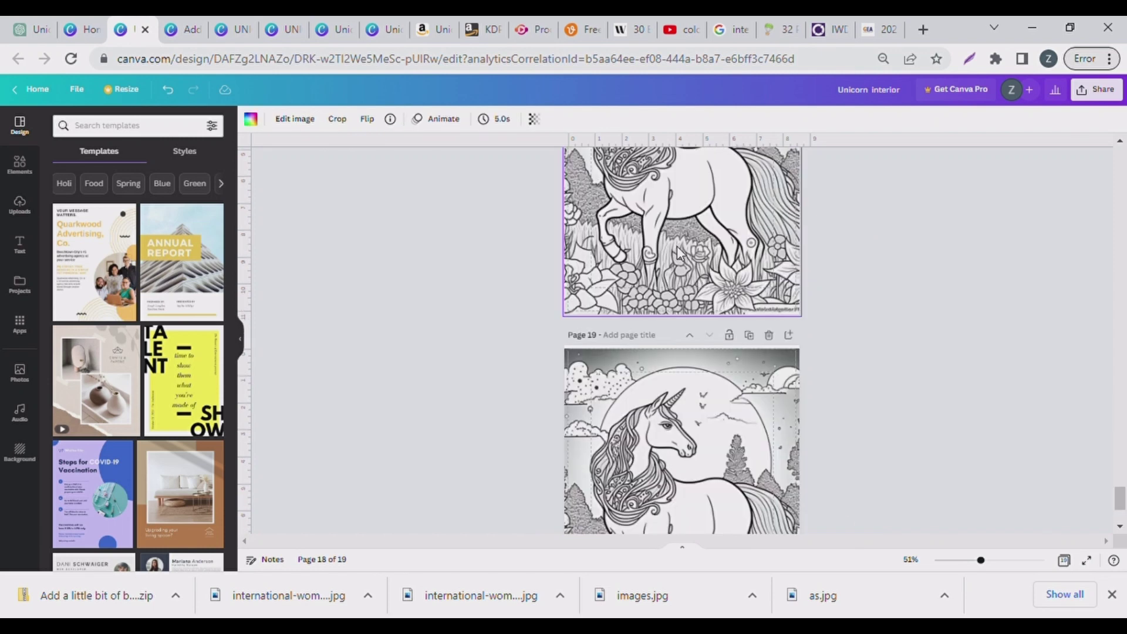
Delete the unicorn artwork from page 18, making it a blank page before the final drawing
{"action": "scroll", "coordinate": [680, 253], "scroll_direction": "up", "scroll_amount": 3}
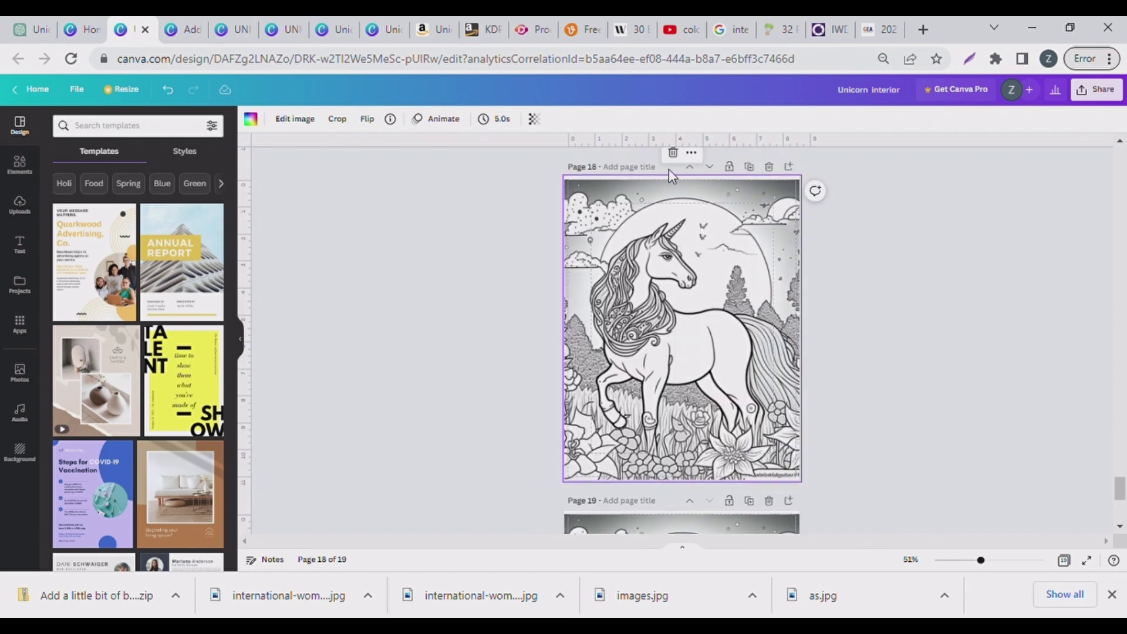
{"action": "left_click", "coordinate": [674, 153]}
{"action": "key", "text": "ctrl+z"}
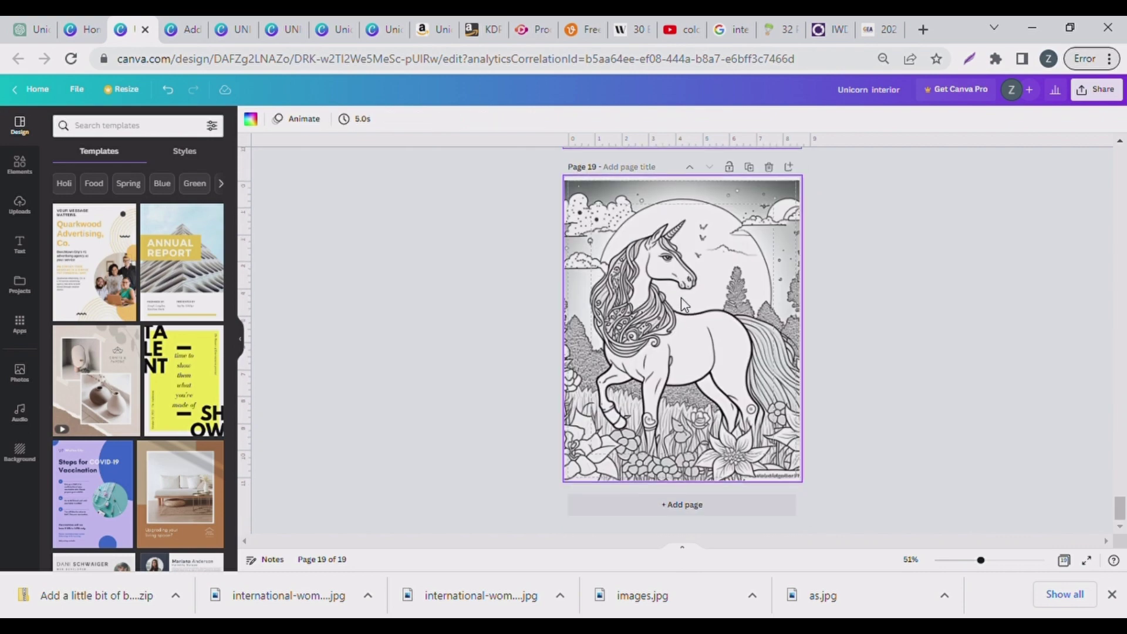
{"action": "key", "text": "Delete"}
{"action": "scroll", "coordinate": [684, 304], "scroll_direction": "up", "scroll_amount": 5}
{"action": "scroll", "coordinate": [682, 304], "scroll_direction": "up", "scroll_amount": 2}
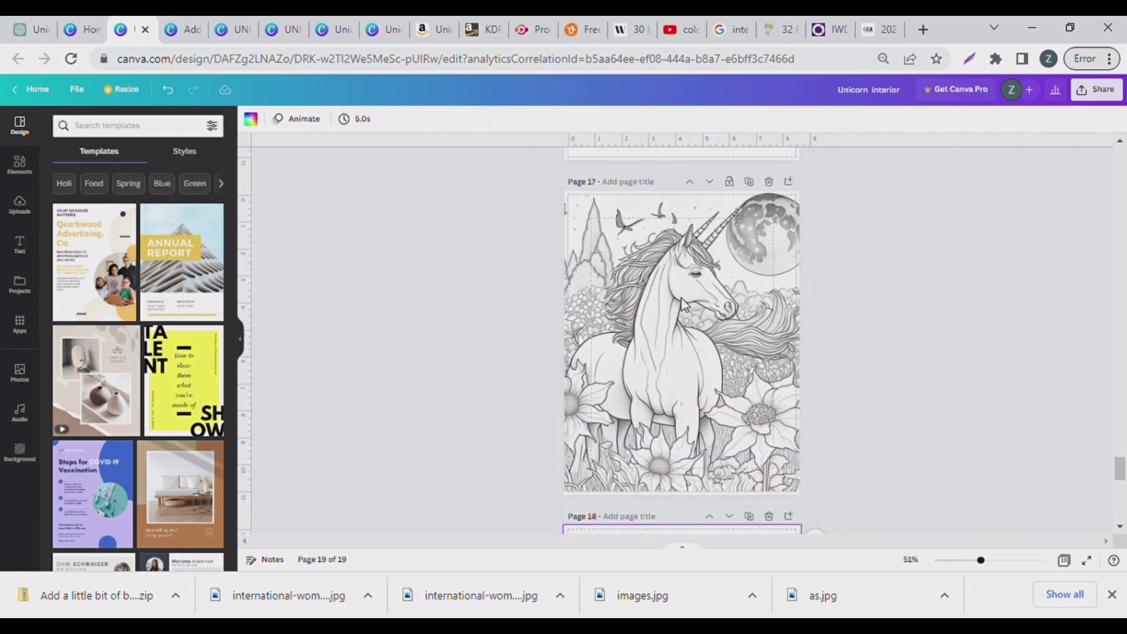
{"action": "scroll", "coordinate": [683, 304], "scroll_direction": "down", "scroll_amount": 10}
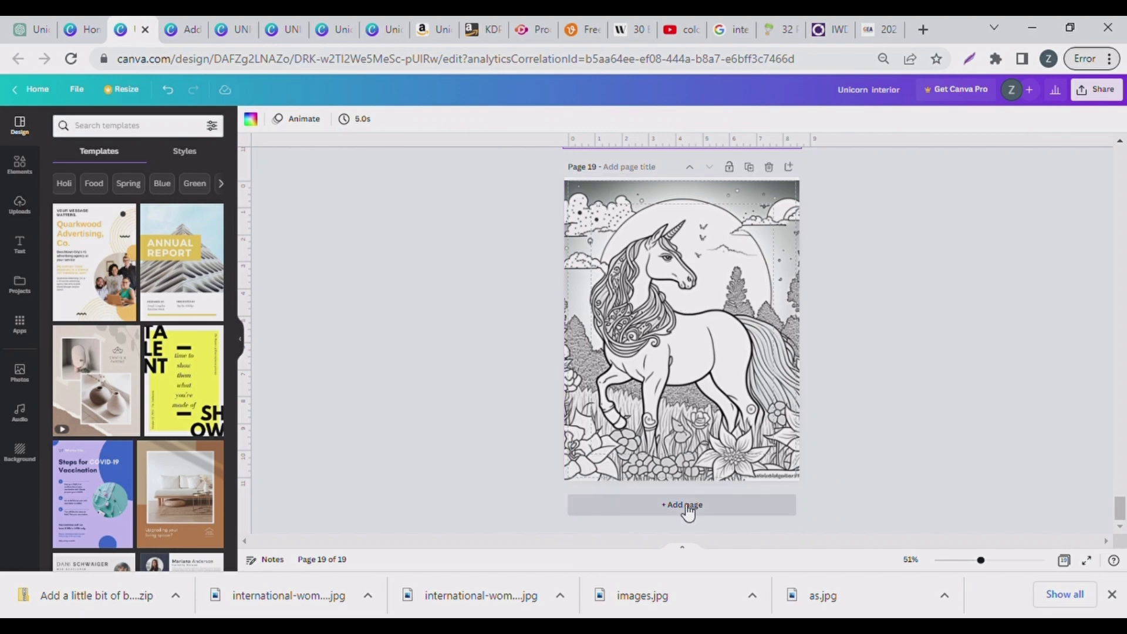
Add a blank page at the end of the document, after the unicorn drawing on page 19
{"action": "left_click", "coordinate": [691, 504]}
{"action": "scroll", "coordinate": [681, 335], "scroll_direction": "up", "scroll_amount": 6}
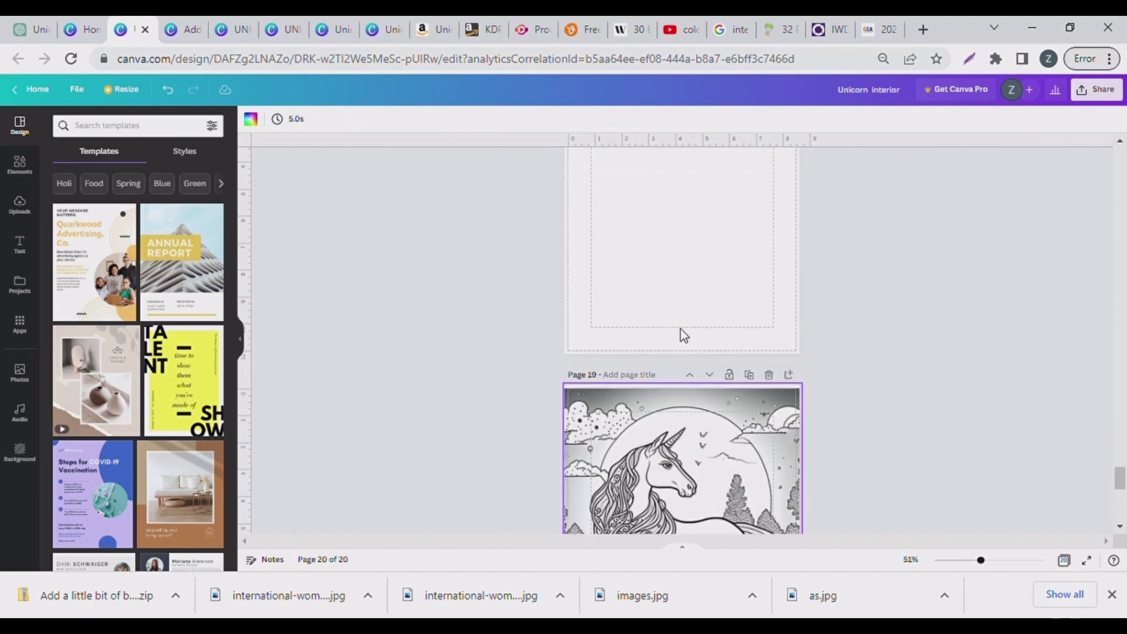
{"action": "scroll", "coordinate": [682, 335], "scroll_direction": "down", "scroll_amount": 1}
{"action": "left_click_drag", "start_coordinate": [546, 199], "coordinate": [830, 464]}
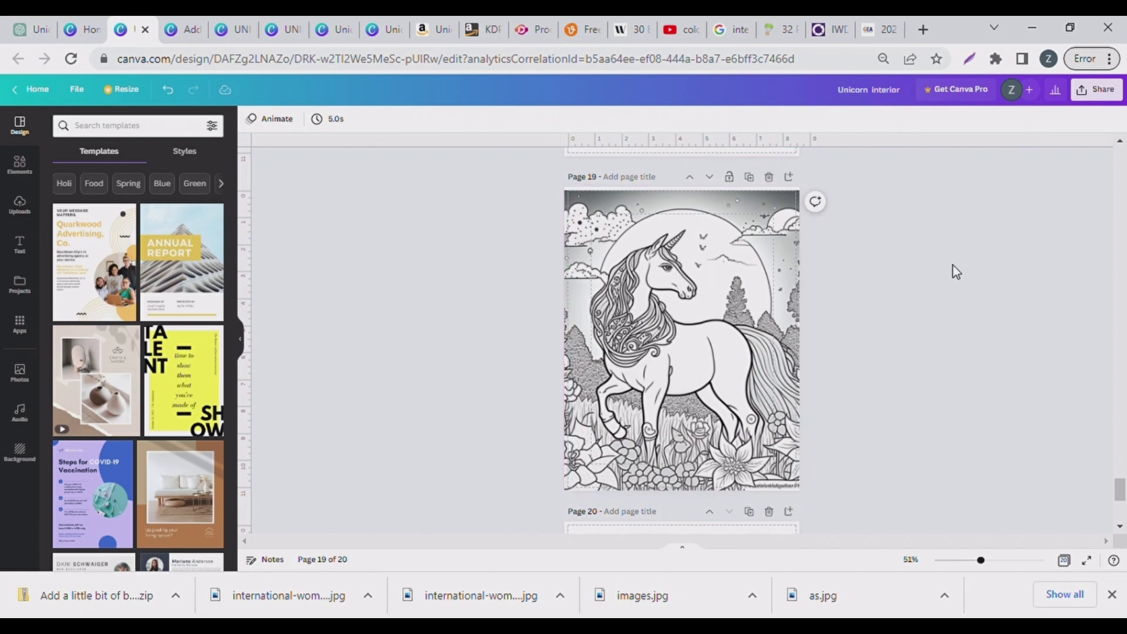
Review the interior pages from the last back to the belongs-to page, checking the copyright page and the alternating blank pages
{"action": "scroll", "coordinate": [760, 317], "scroll_direction": "up", "scroll_amount": 20}
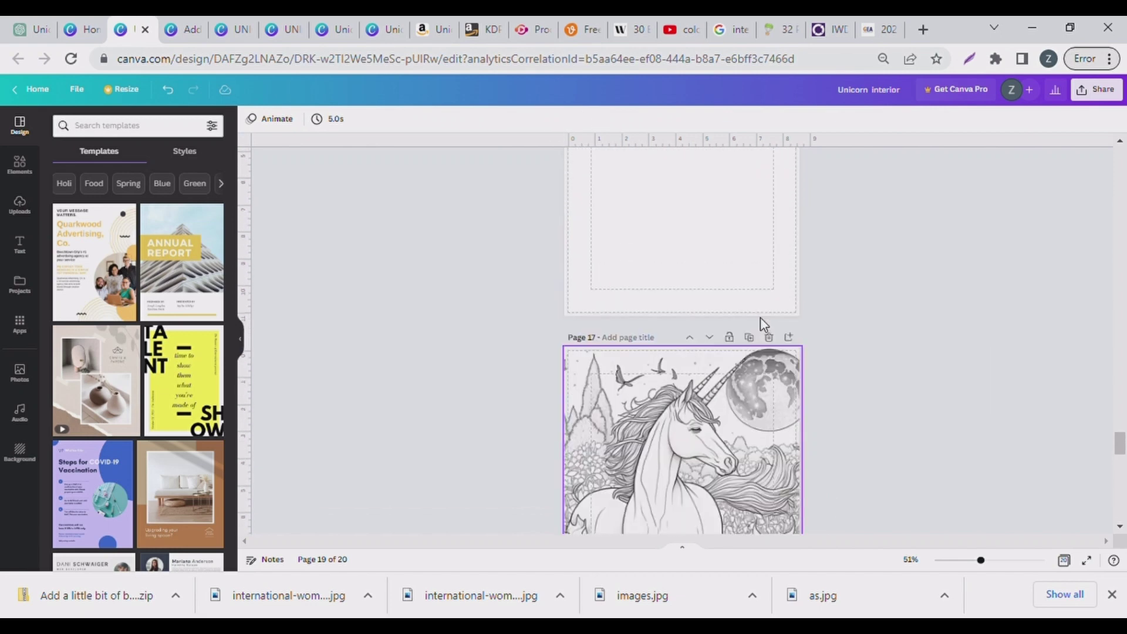
{"action": "scroll", "coordinate": [761, 319], "scroll_direction": "up", "scroll_amount": 20}
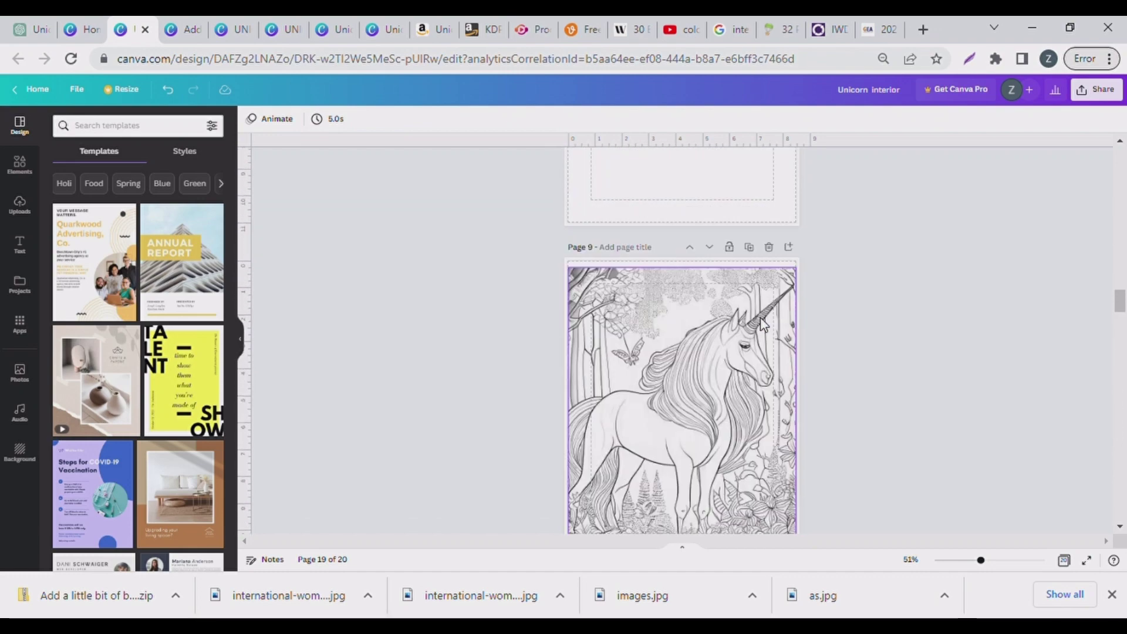
{"action": "scroll", "coordinate": [763, 324], "scroll_direction": "up", "scroll_amount": 5}
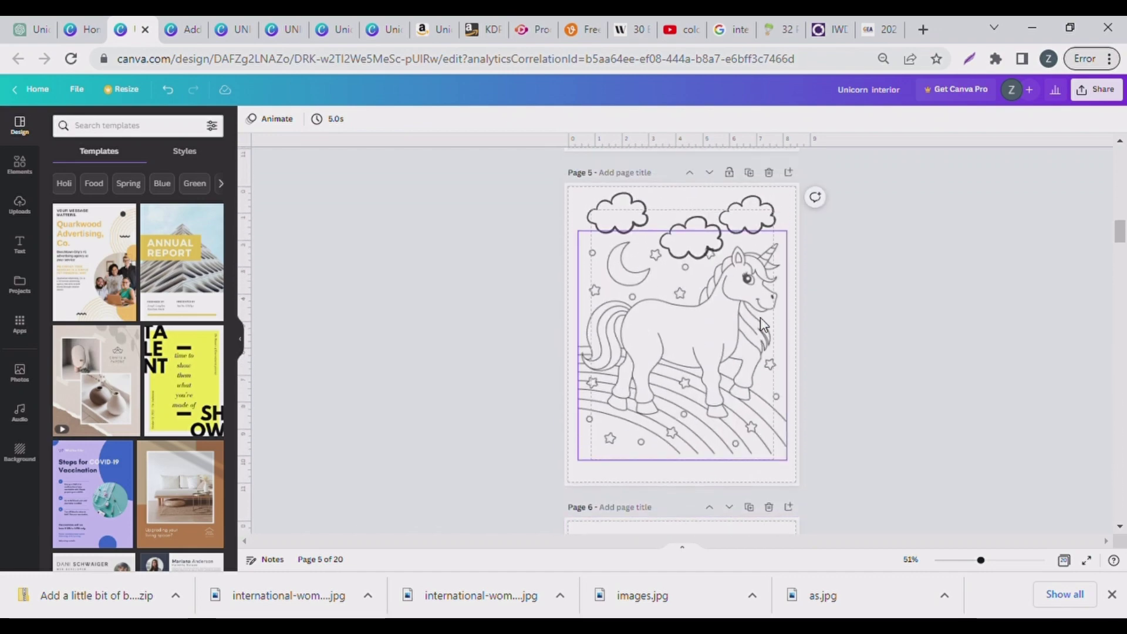
{"action": "scroll", "coordinate": [762, 323], "scroll_direction": "up", "scroll_amount": 4}
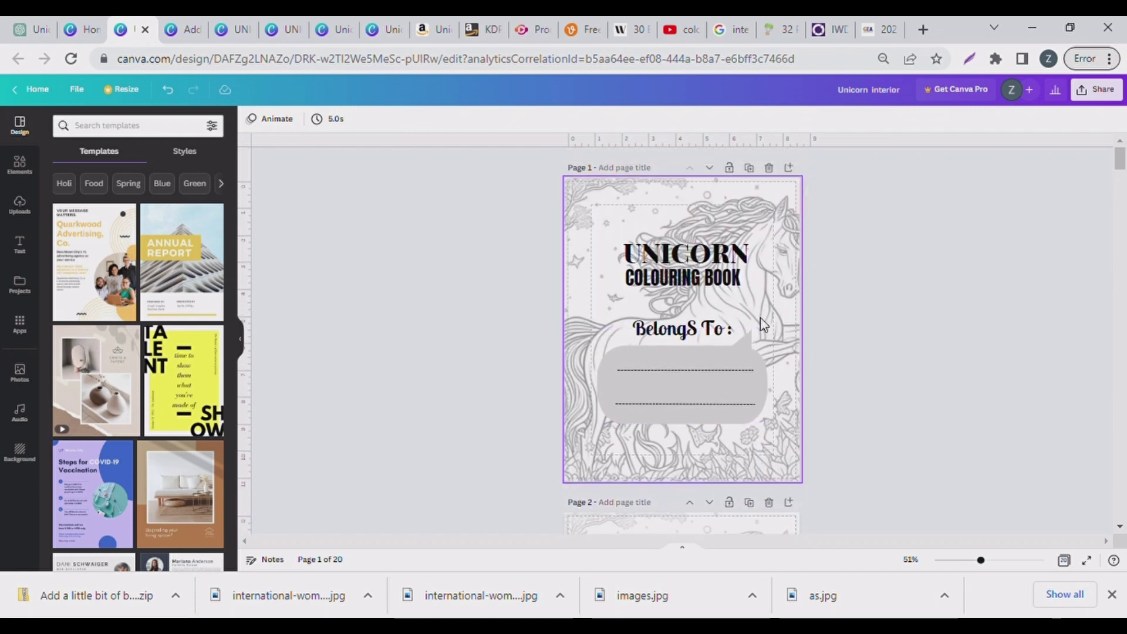
{"action": "scroll", "coordinate": [762, 324], "scroll_direction": "down", "scroll_amount": 1}
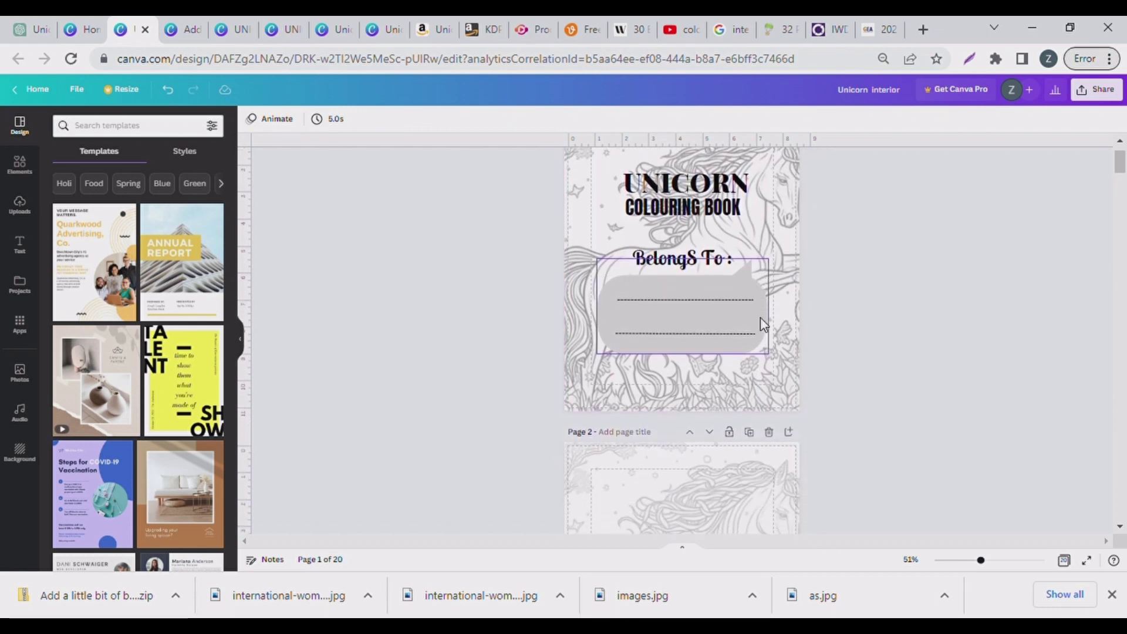
{"action": "scroll", "coordinate": [762, 324], "scroll_direction": "down", "scroll_amount": 2}
{"action": "scroll", "coordinate": [761, 325], "scroll_direction": "down", "scroll_amount": 3}
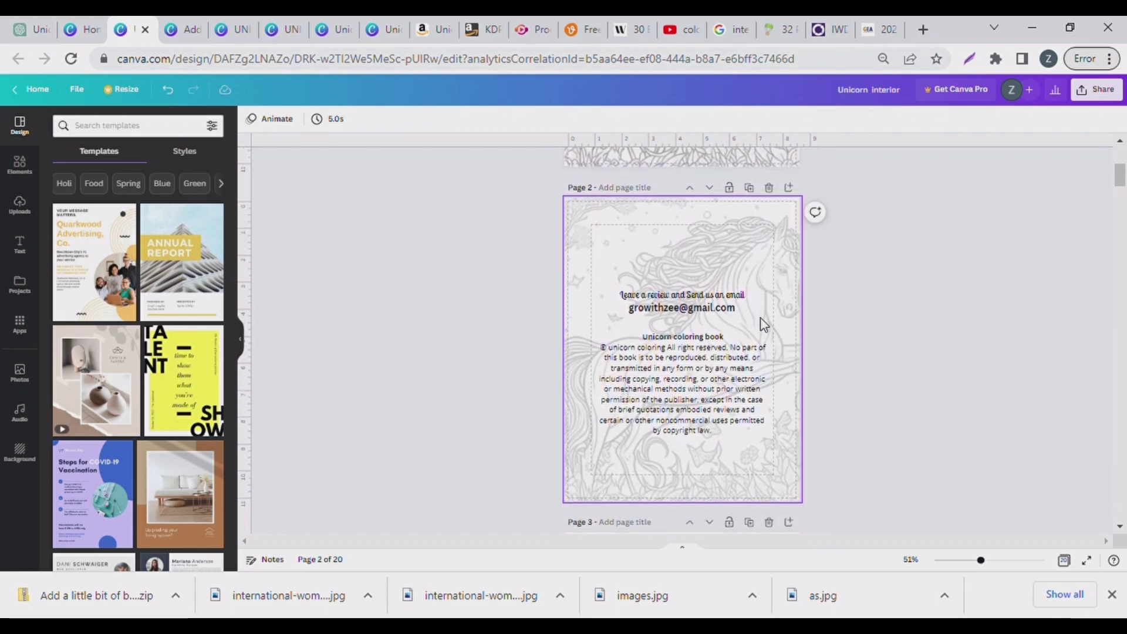
{"action": "scroll", "coordinate": [683, 328], "scroll_direction": "down", "scroll_amount": 9}
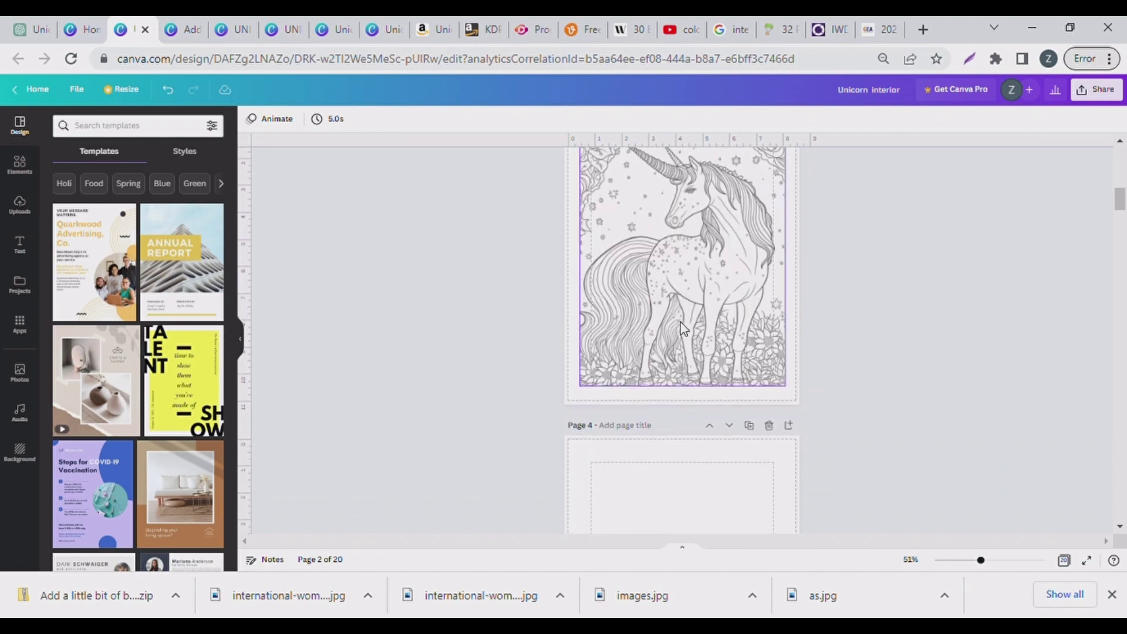
{"action": "scroll", "coordinate": [682, 327], "scroll_direction": "down", "scroll_amount": 20}
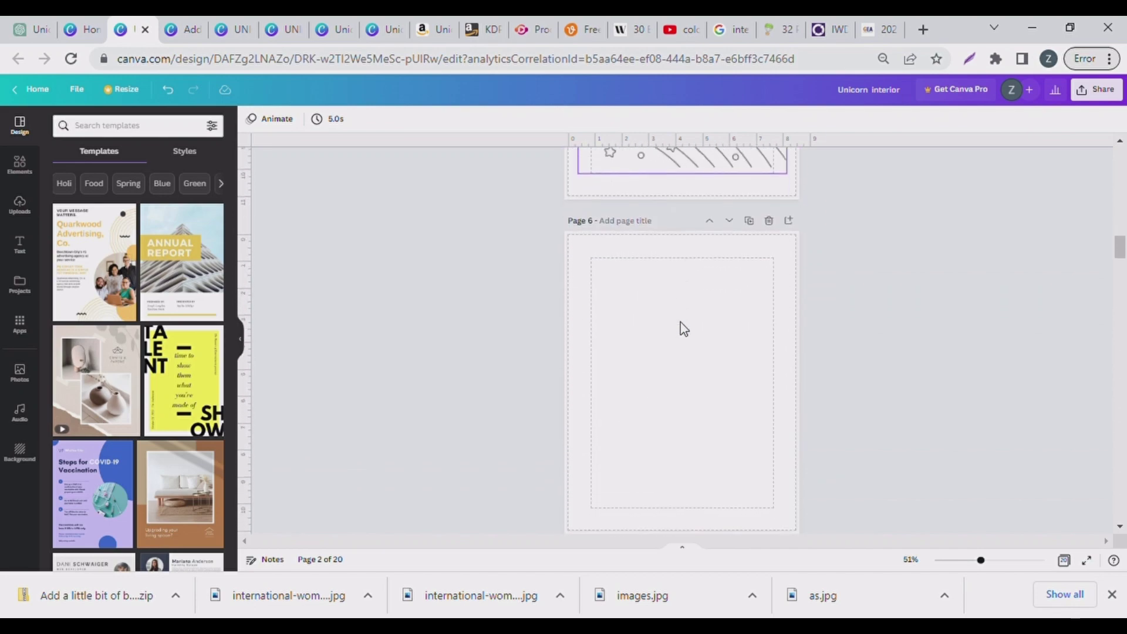
{"action": "scroll", "coordinate": [682, 327], "scroll_direction": "down", "scroll_amount": 16}
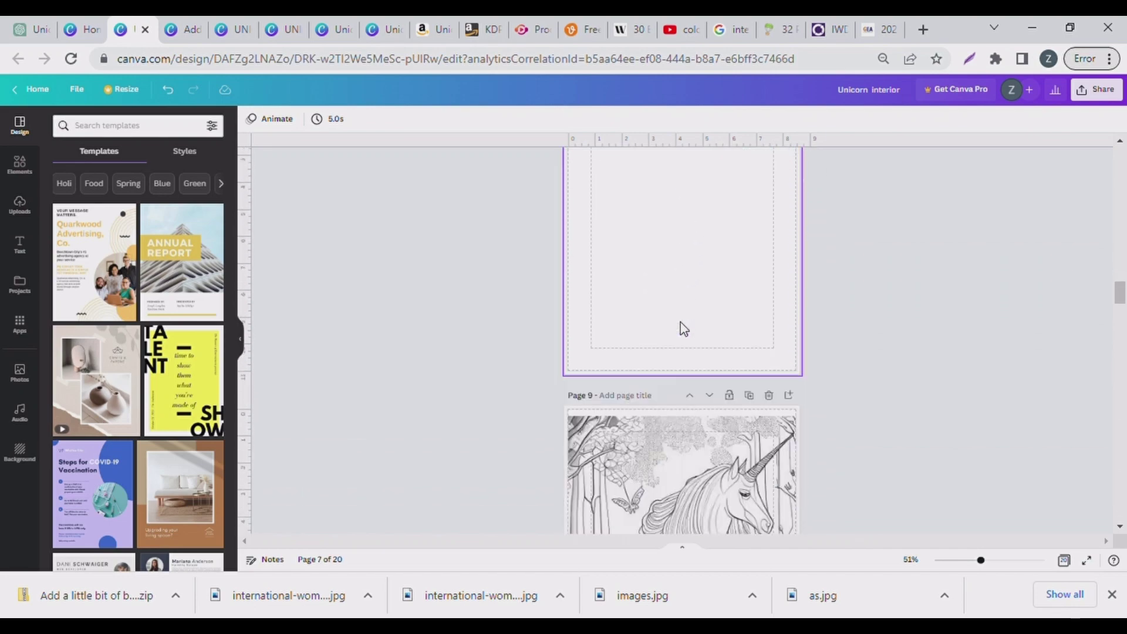
Download all pages of the Unicorn interior design in the PDF Print format
{"action": "left_click", "coordinate": [1100, 89]}
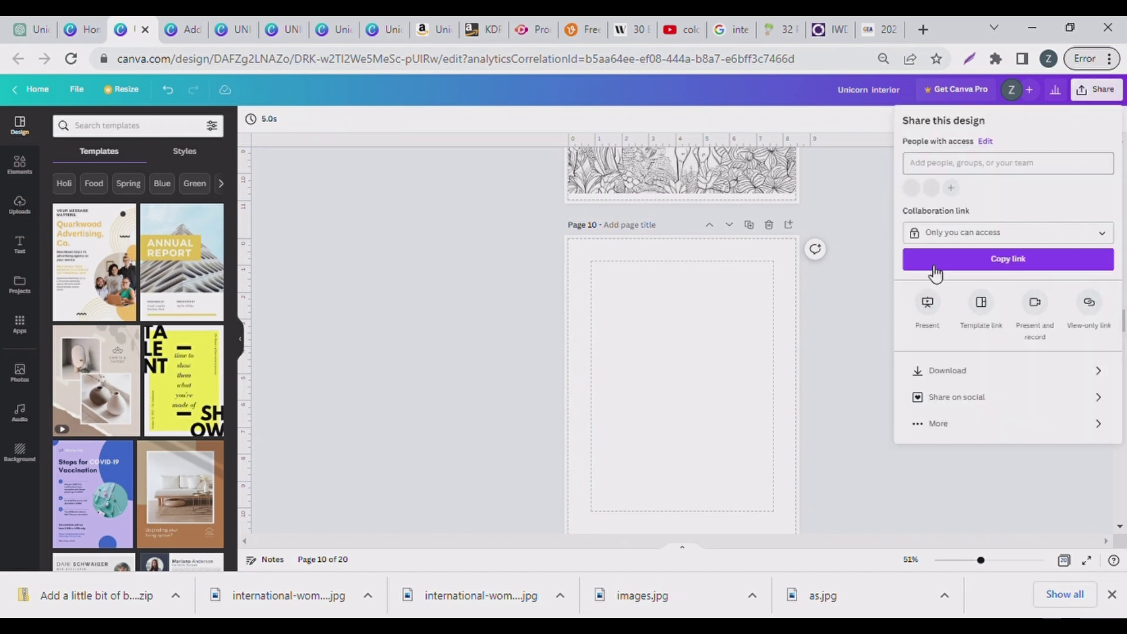
{"action": "left_click", "coordinate": [948, 372]}
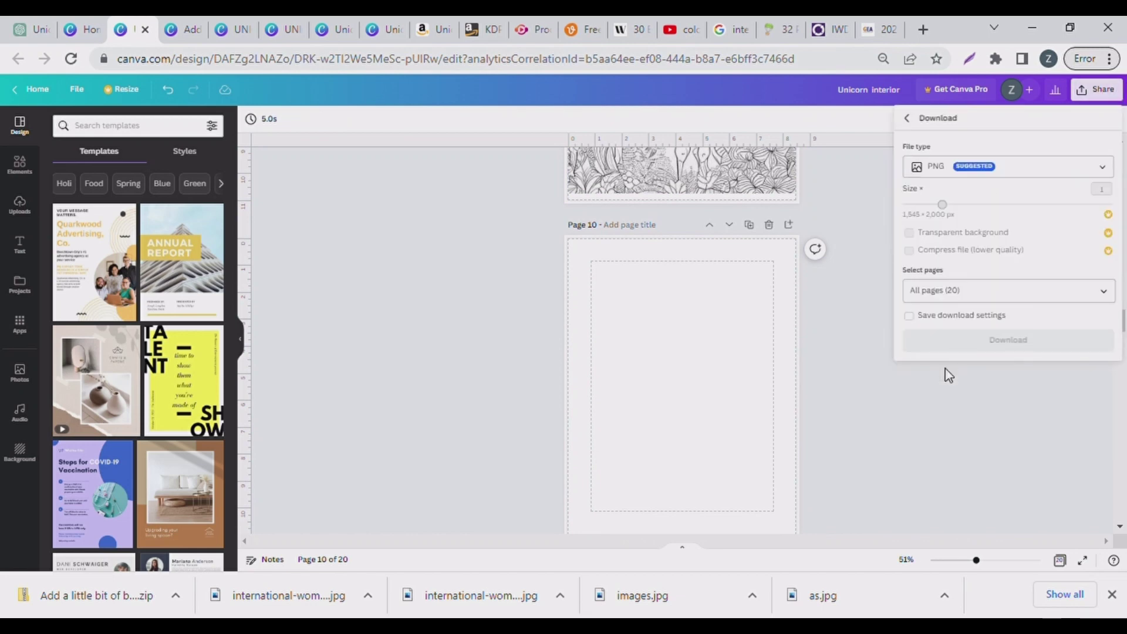
{"action": "left_click", "coordinate": [1107, 168]}
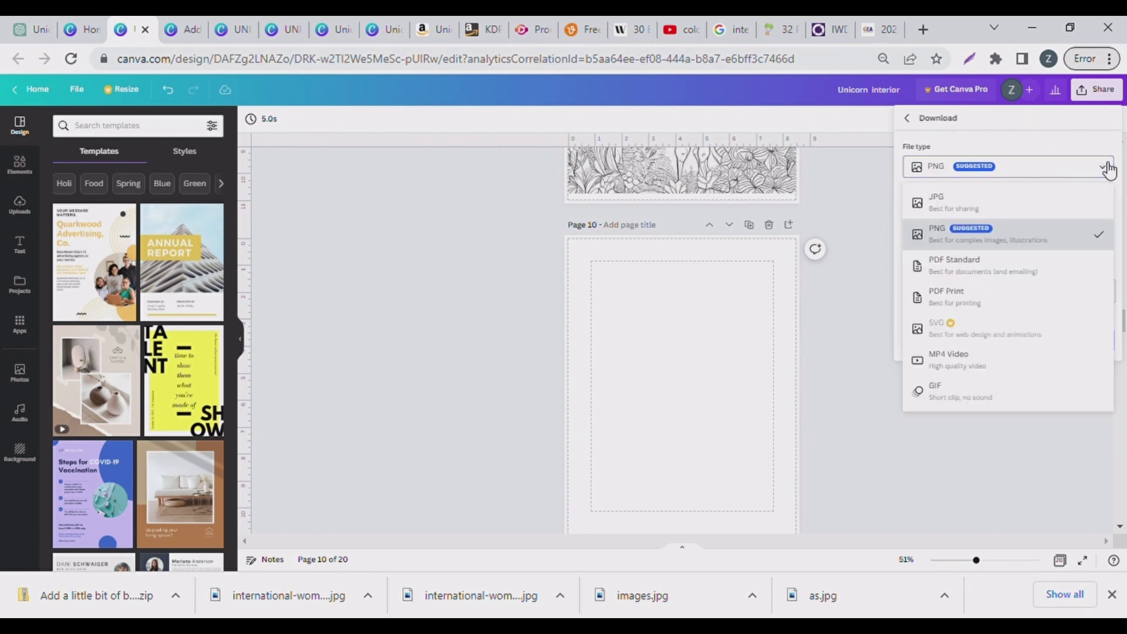
{"action": "left_click", "coordinate": [965, 306]}
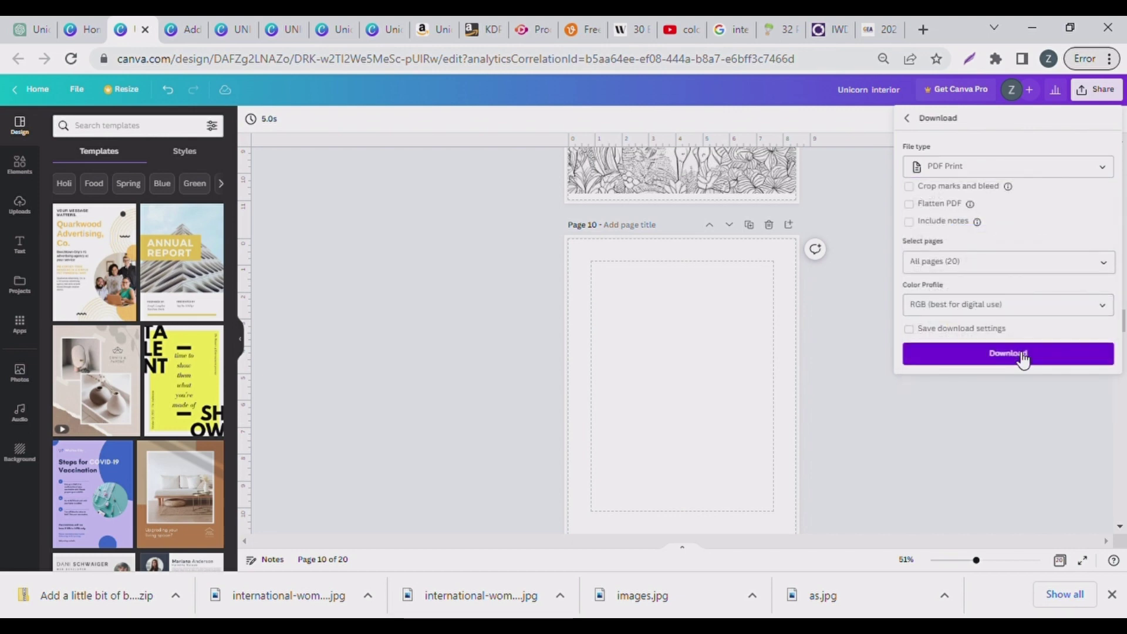
{"action": "left_click", "coordinate": [1023, 359]}
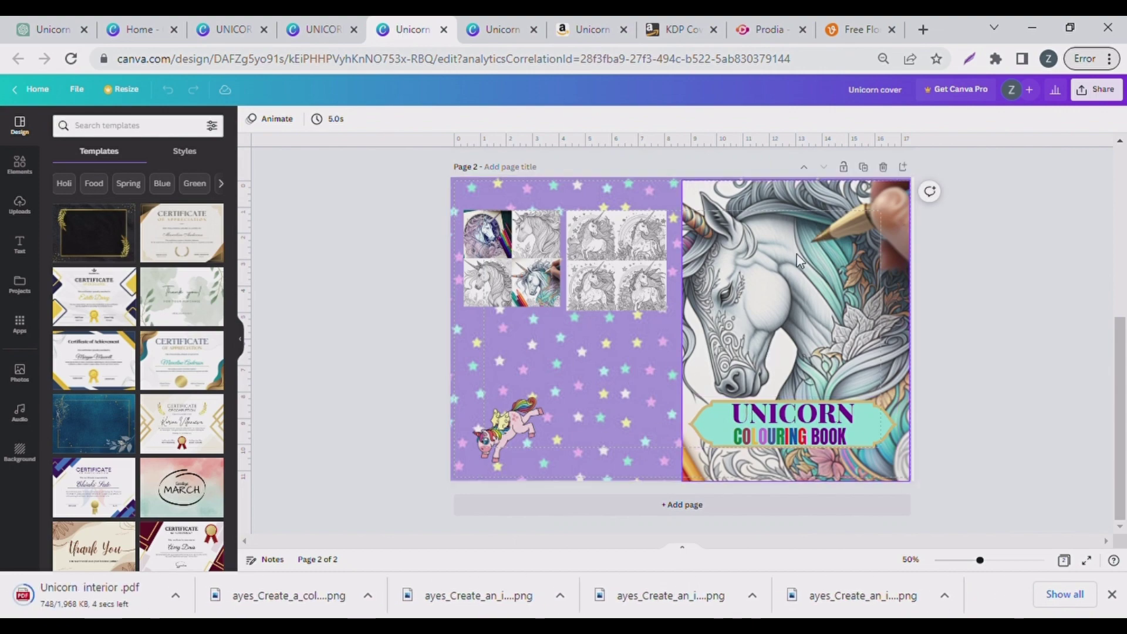
Check both versions of the Unicorn cover and shift the small pink unicorn on page 2's back cover slightly toward the spine
{"action": "scroll", "coordinate": [799, 261], "scroll_direction": "up", "scroll_amount": 5}
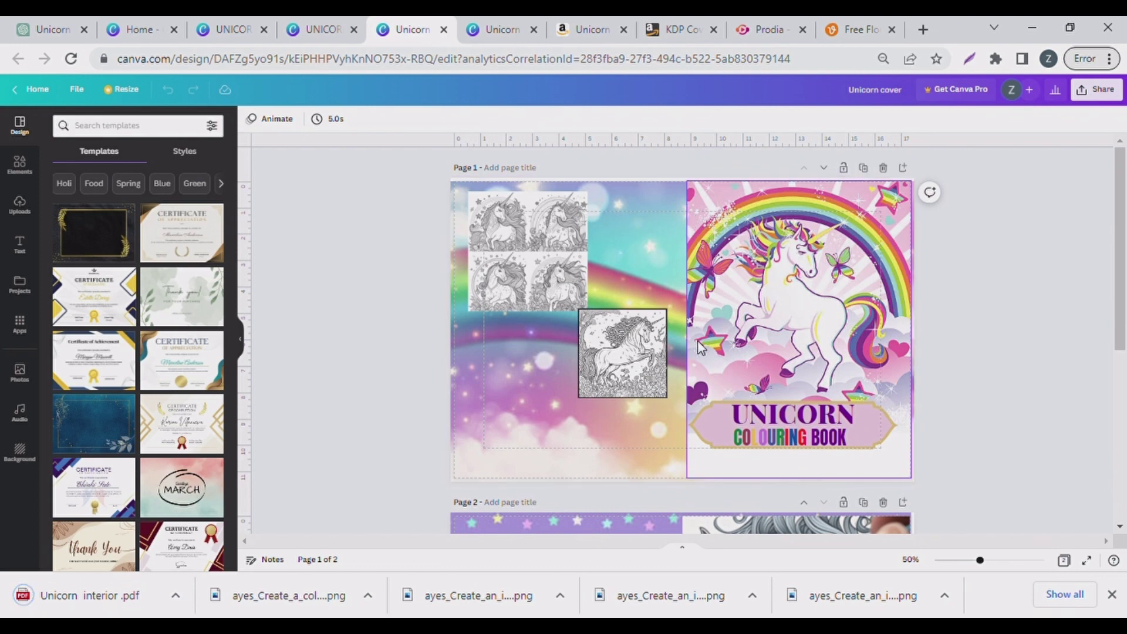
{"action": "scroll", "coordinate": [697, 341], "scroll_direction": "down", "scroll_amount": 3}
{"action": "scroll", "coordinate": [697, 342], "scroll_direction": "up", "scroll_amount": 3}
{"action": "scroll", "coordinate": [698, 347], "scroll_direction": "down", "scroll_amount": 5}
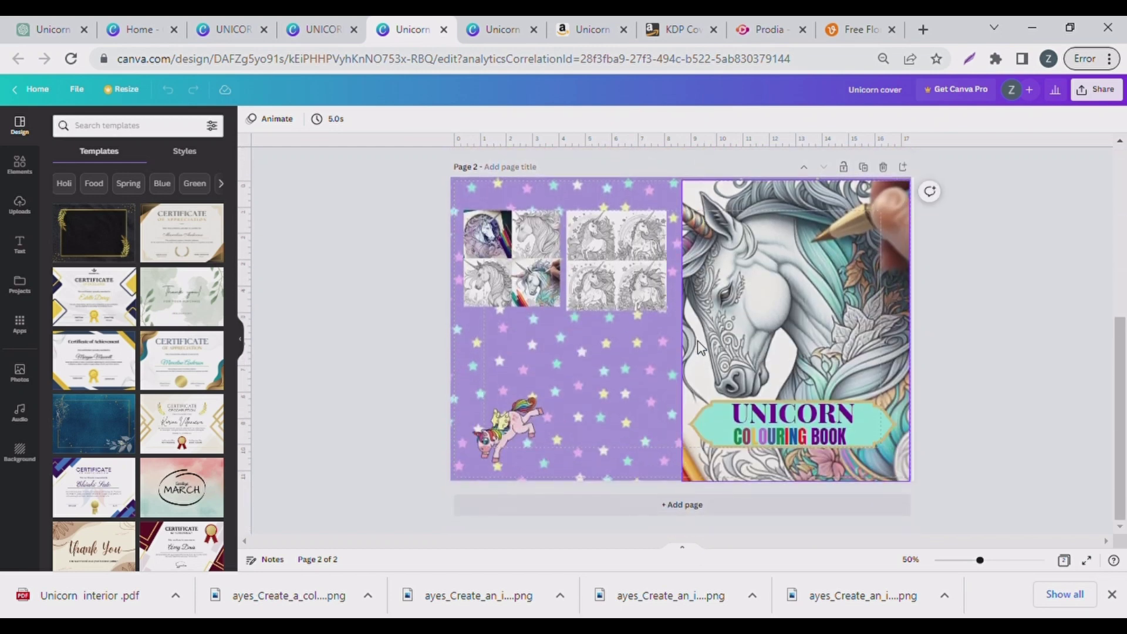
{"action": "left_click_drag", "start_coordinate": [519, 427], "coordinate": [530, 420]}
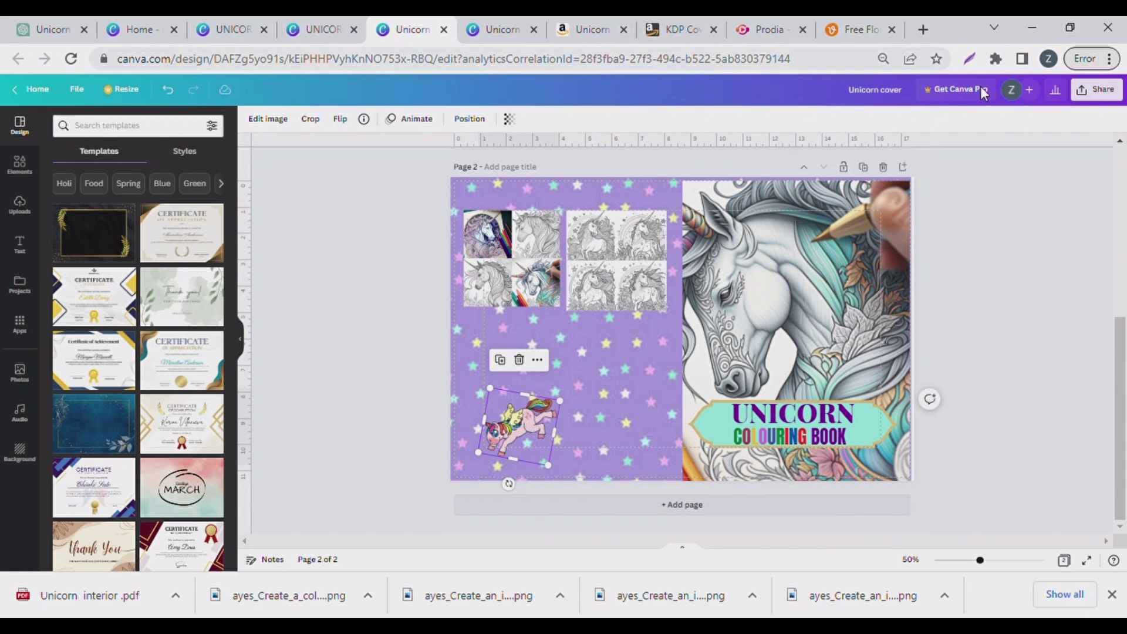
Download both pages of the Unicorn cover design in the PDF Print format
{"action": "left_click", "coordinate": [1093, 93]}
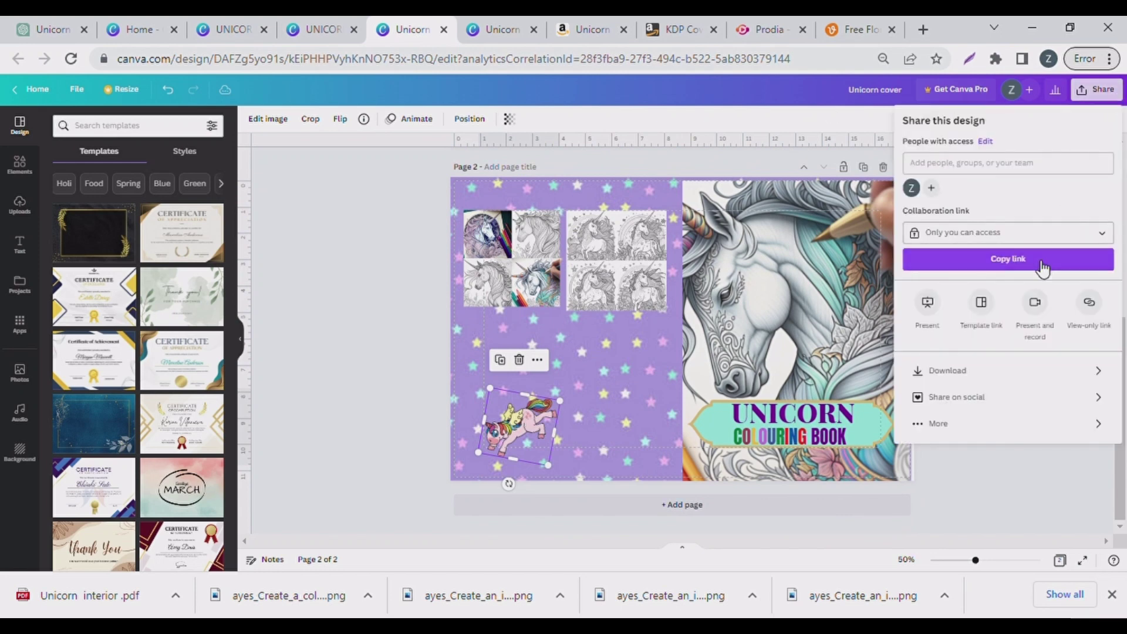
{"action": "left_click", "coordinate": [959, 372]}
{"action": "left_click", "coordinate": [1101, 166]}
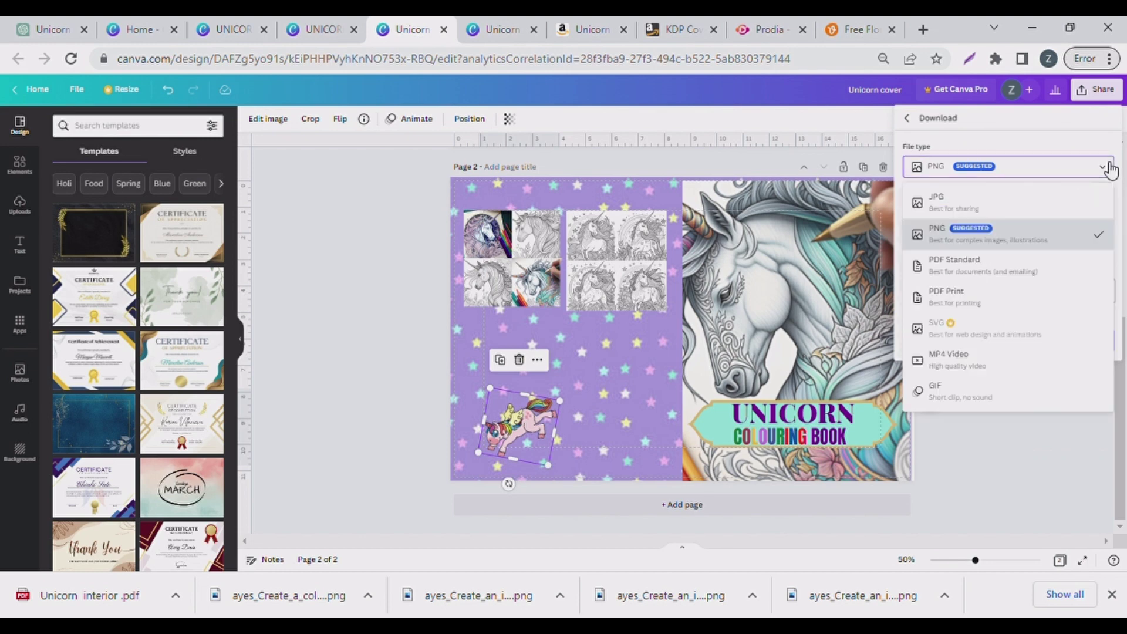
{"action": "left_click", "coordinate": [991, 307]}
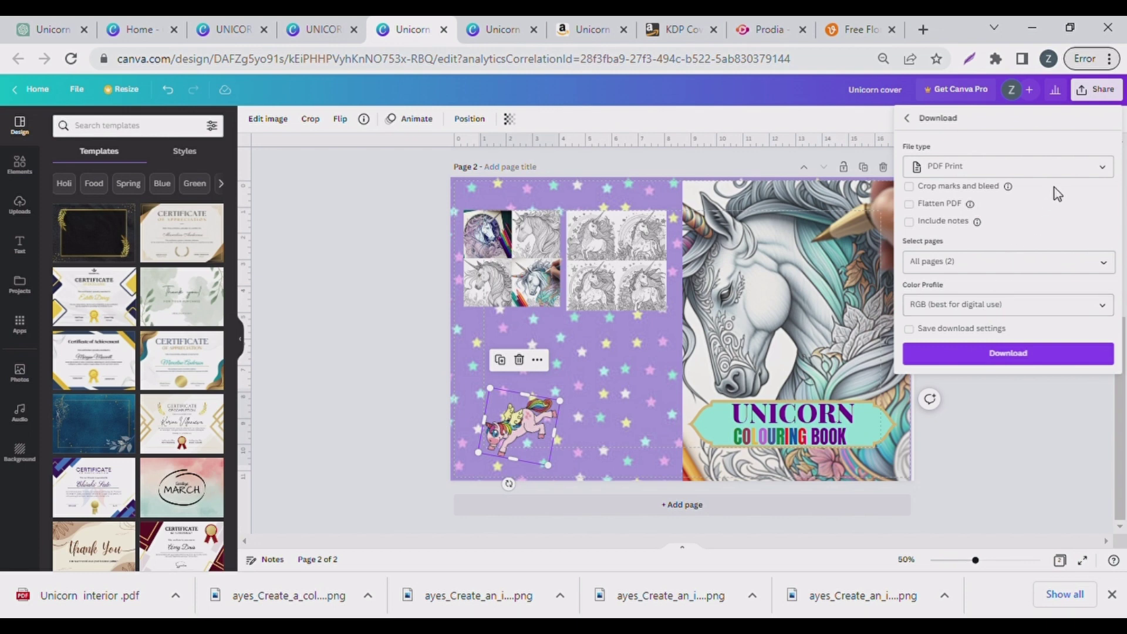
{"action": "left_click", "coordinate": [1105, 169]}
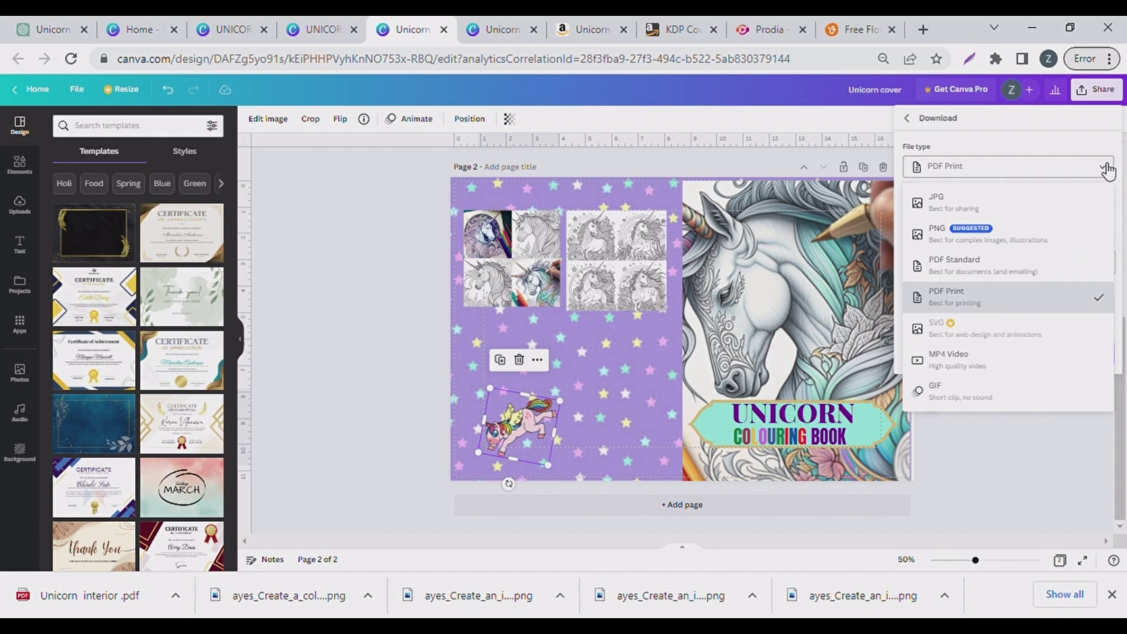
{"action": "left_click", "coordinate": [966, 303]}
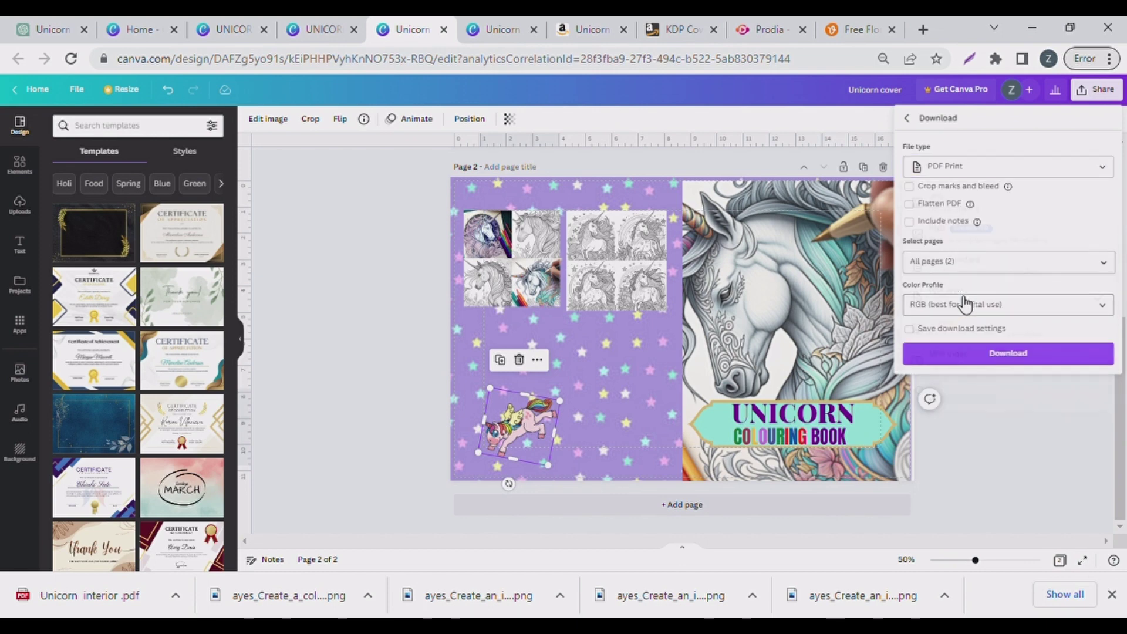
{"action": "left_click", "coordinate": [1010, 352]}
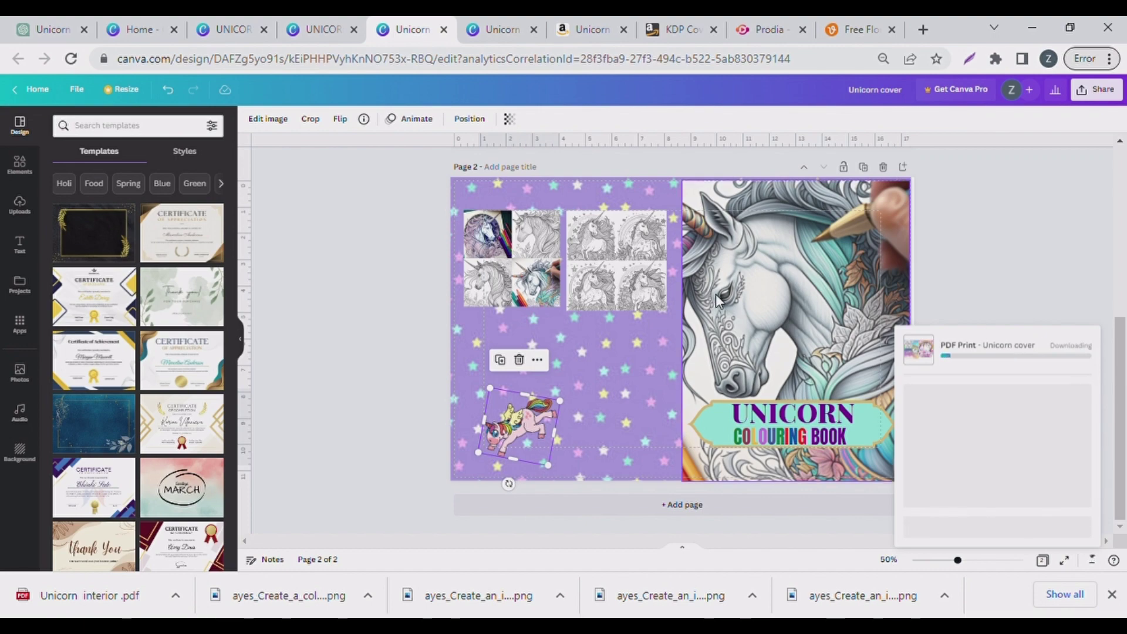